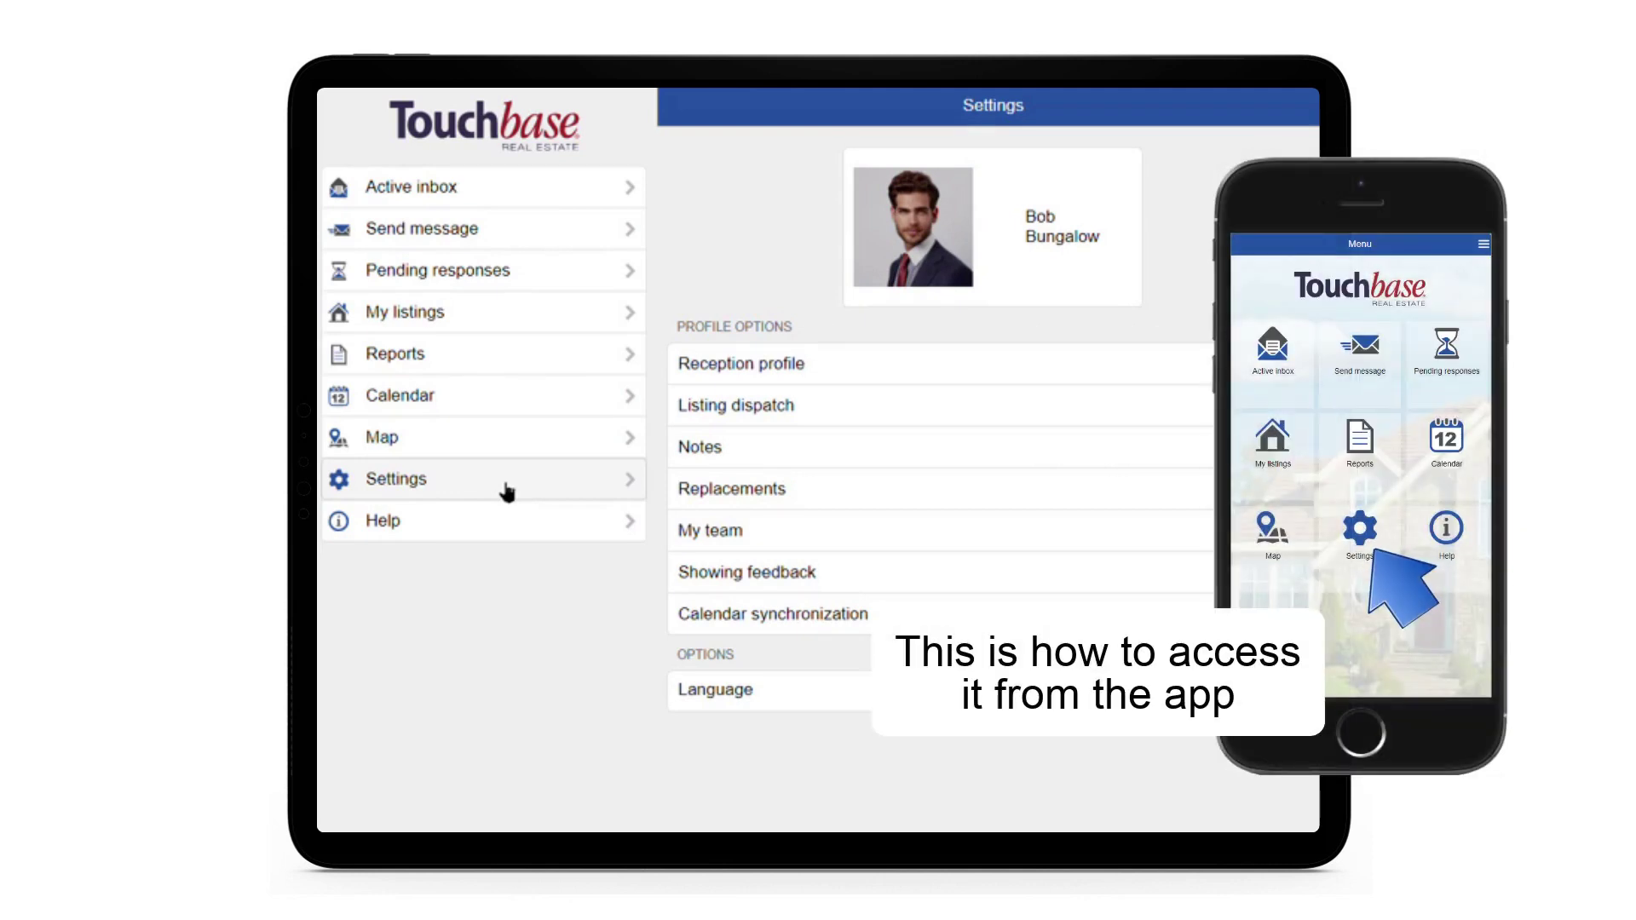
Open Listing dispatch under Profile options on the Settings page.
{"action": "left_click", "coordinate": [908, 415]}
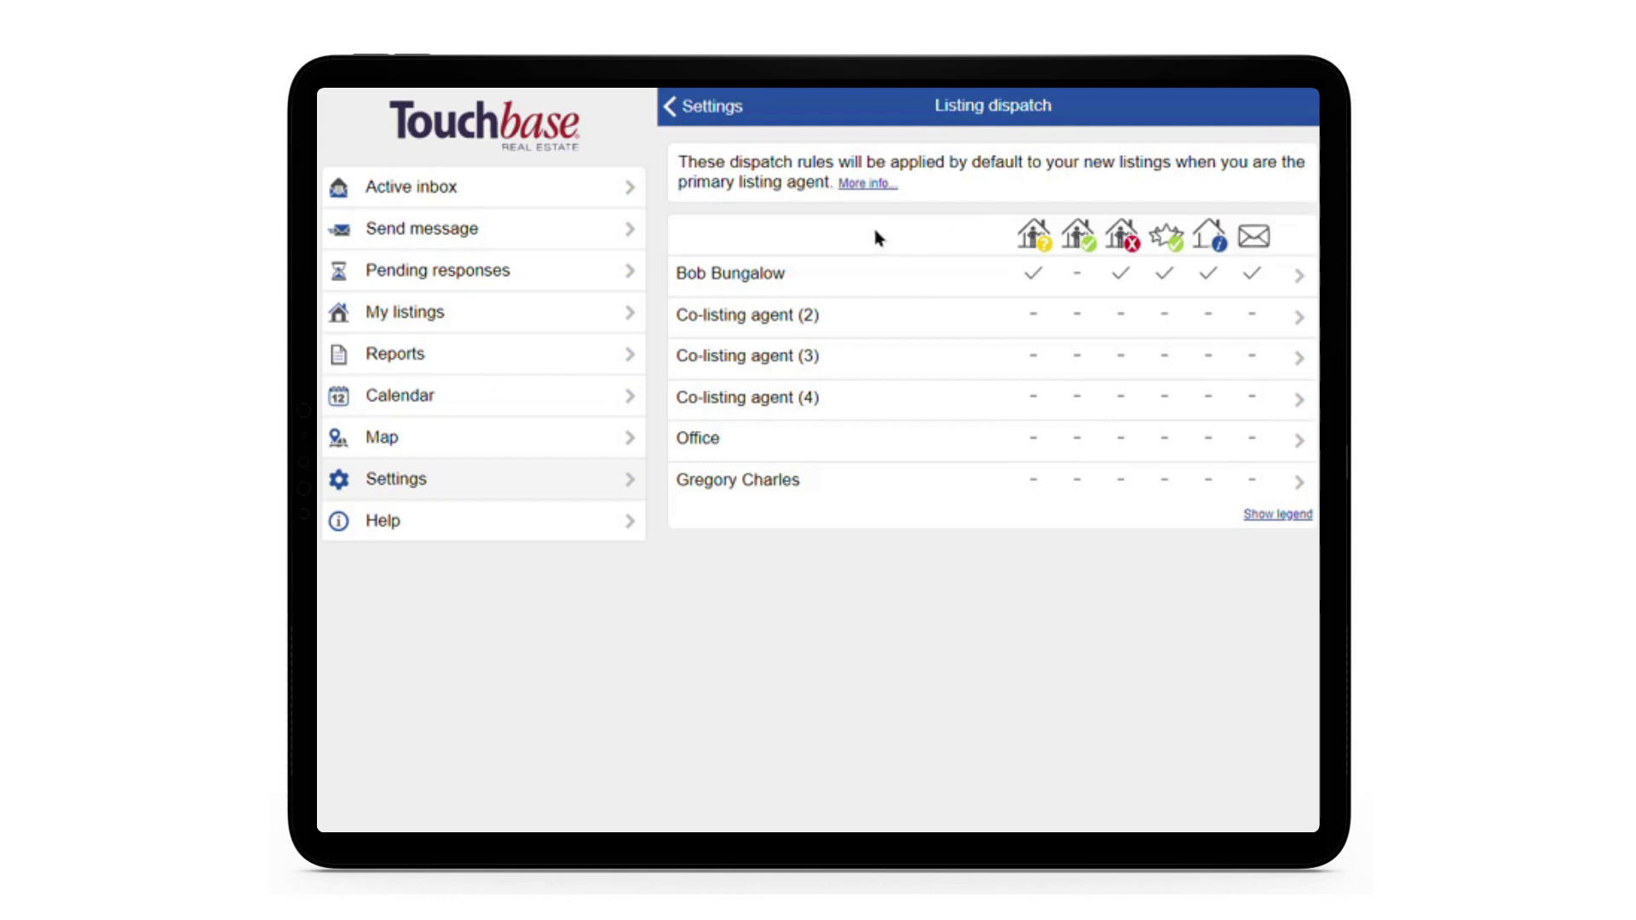
Open the default dispatch model for Co-listing agent (2).
{"action": "left_click", "coordinate": [867, 326]}
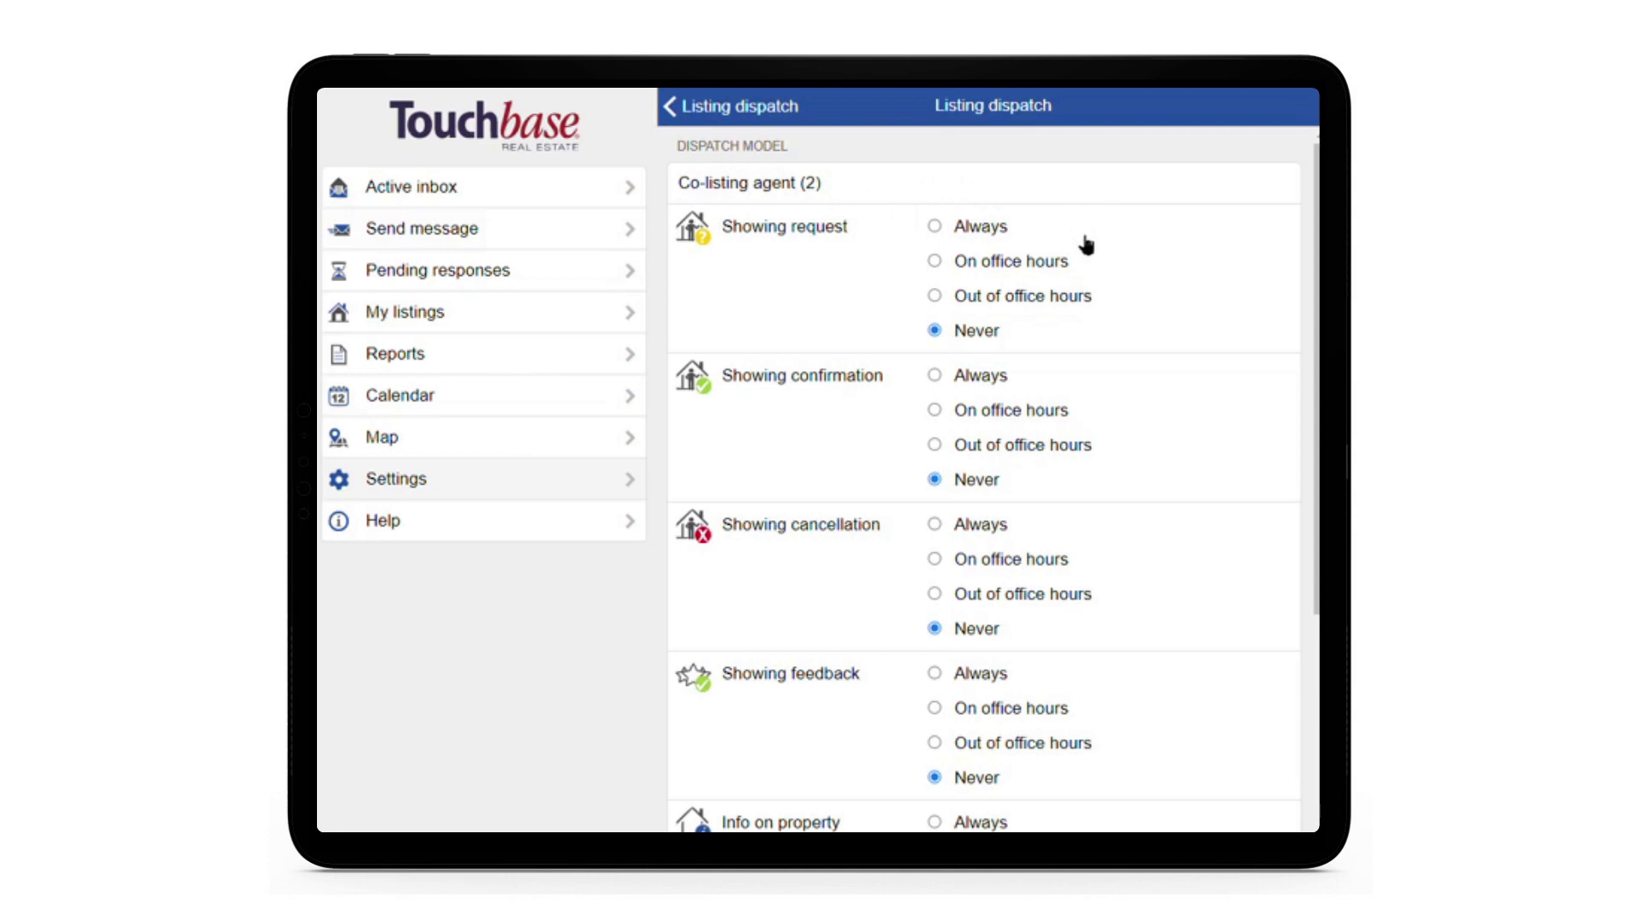
Set showing requests, confirmations, cancellations, feedback, property info and other messages to Always, then save.
{"action": "left_click", "coordinate": [991, 244]}
{"action": "left_click", "coordinate": [978, 380]}
{"action": "scroll", "coordinate": [976, 464], "scroll_direction": "down", "scroll_amount": 2}
{"action": "left_click", "coordinate": [976, 431]}
{"action": "scroll", "coordinate": [978, 443], "scroll_direction": "down", "scroll_amount": 4}
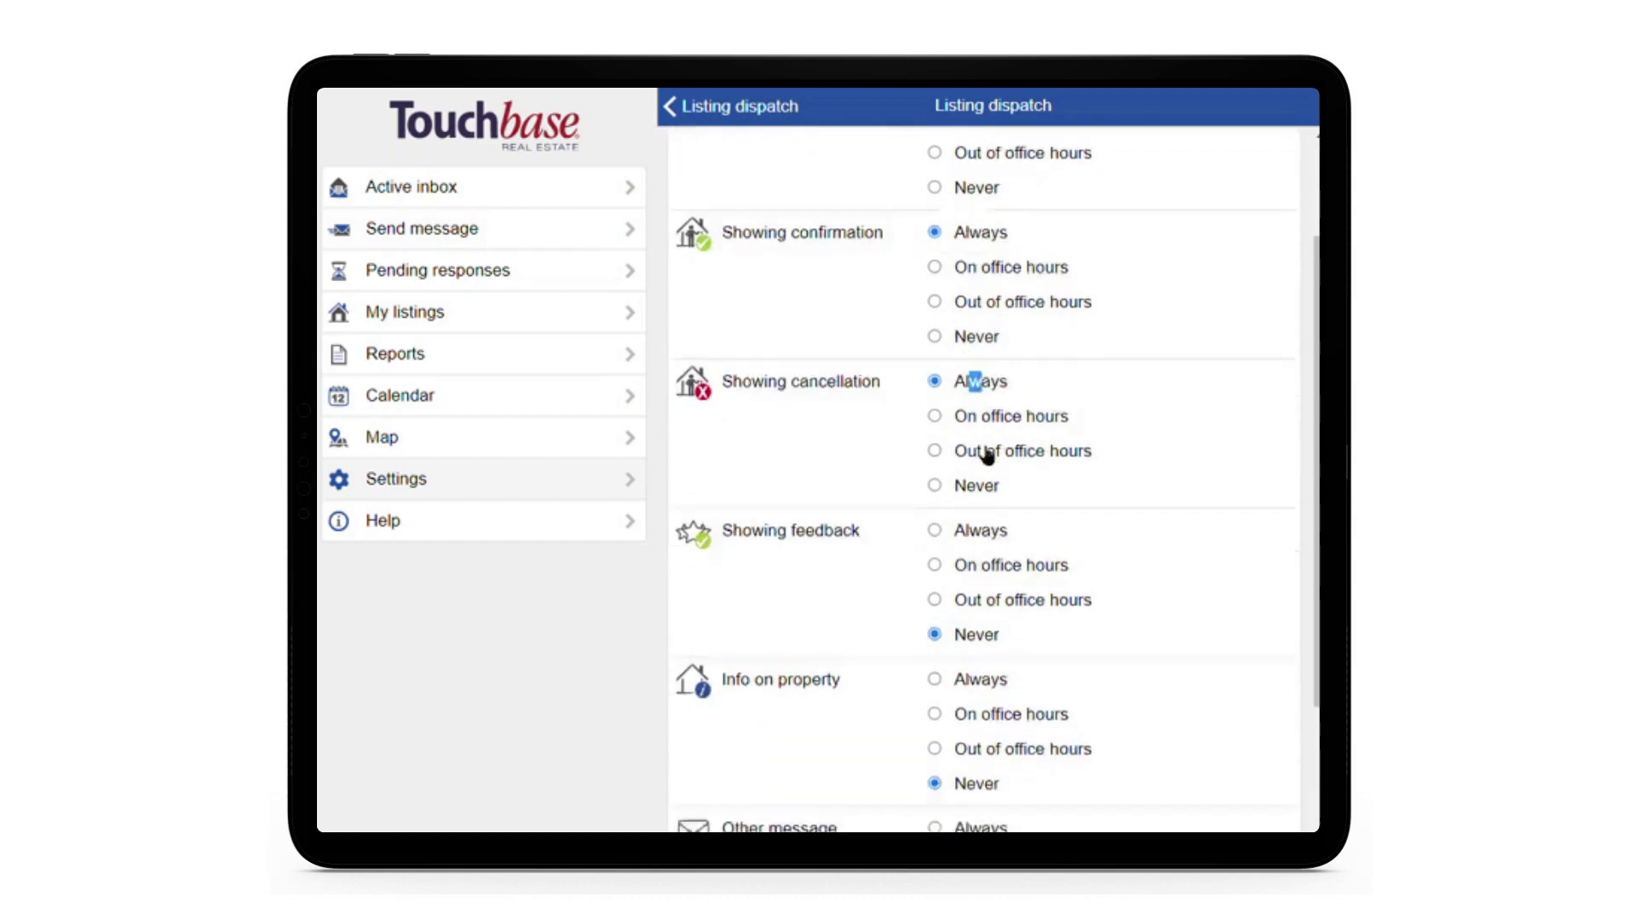
{"action": "left_click", "coordinate": [980, 385]}
{"action": "left_click", "coordinate": [980, 522]}
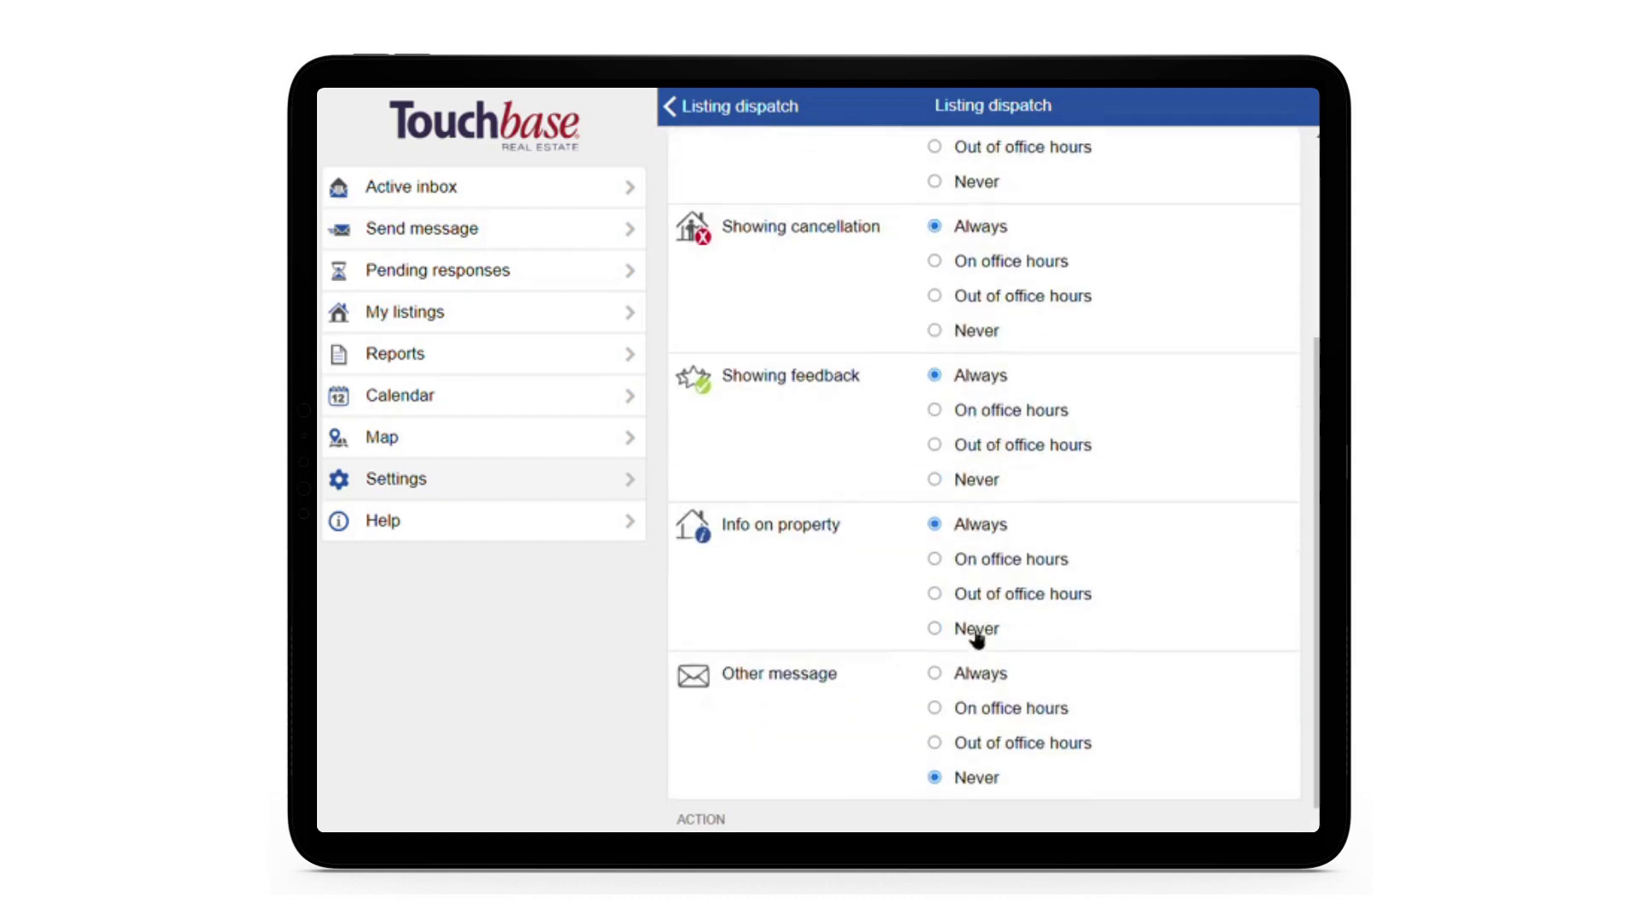
{"action": "scroll", "coordinate": [975, 635], "scroll_direction": "down", "scroll_amount": 1}
{"action": "left_click", "coordinate": [979, 632]}
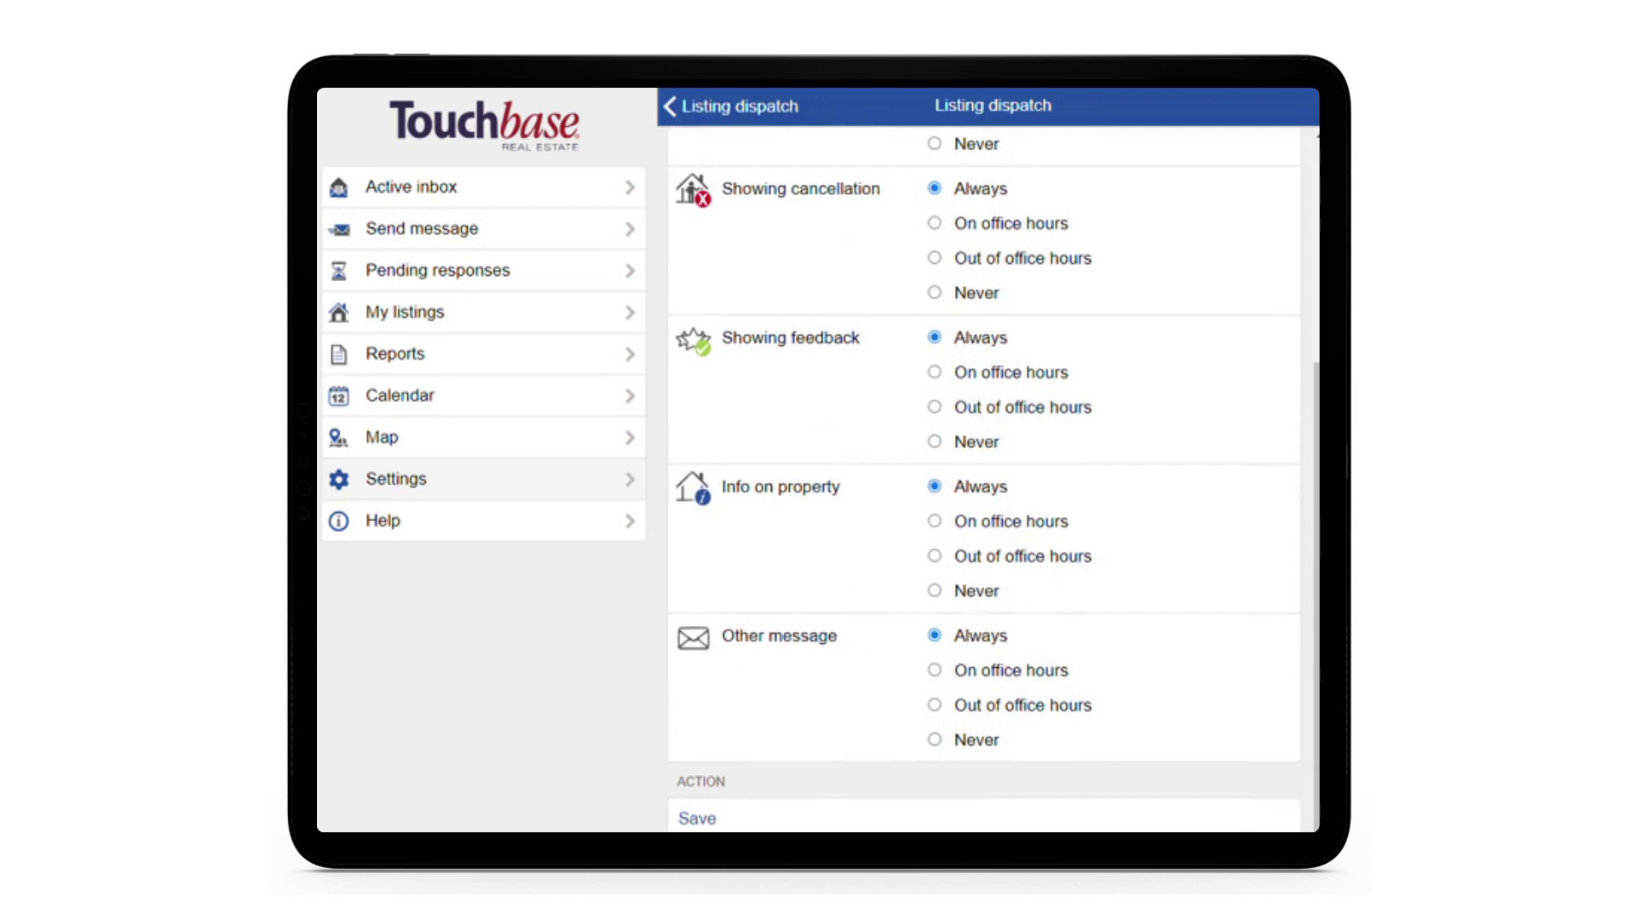
{"action": "left_click", "coordinate": [759, 819]}
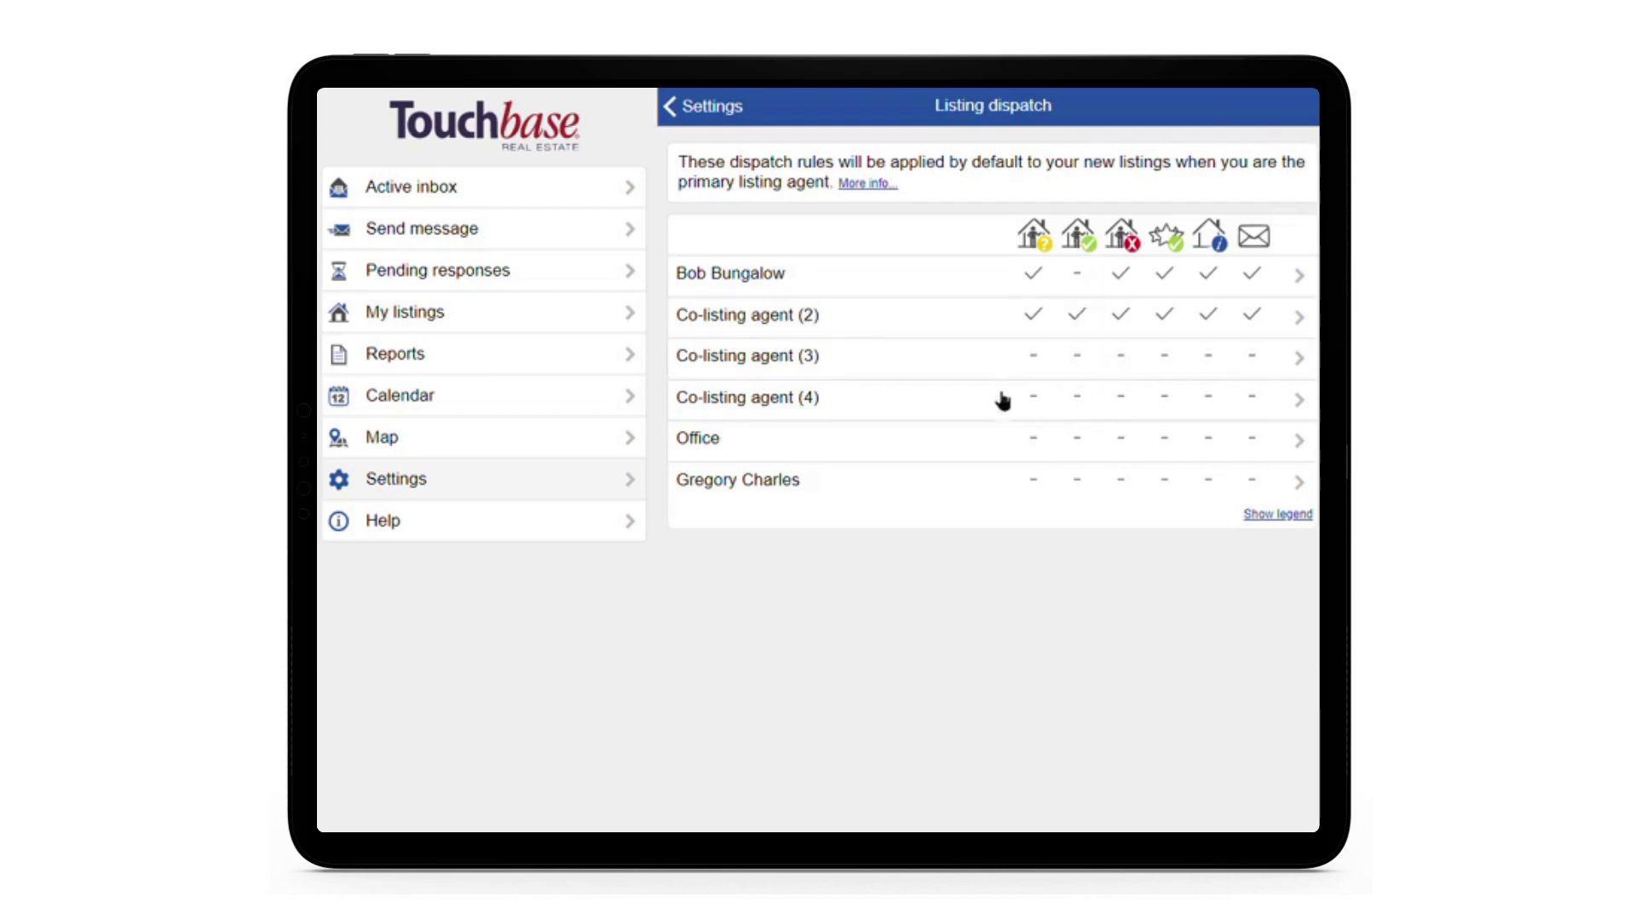
Set Bob Bungalow's Showing confirmation to Always and save his dispatch model.
{"action": "left_click", "coordinate": [1081, 285]}
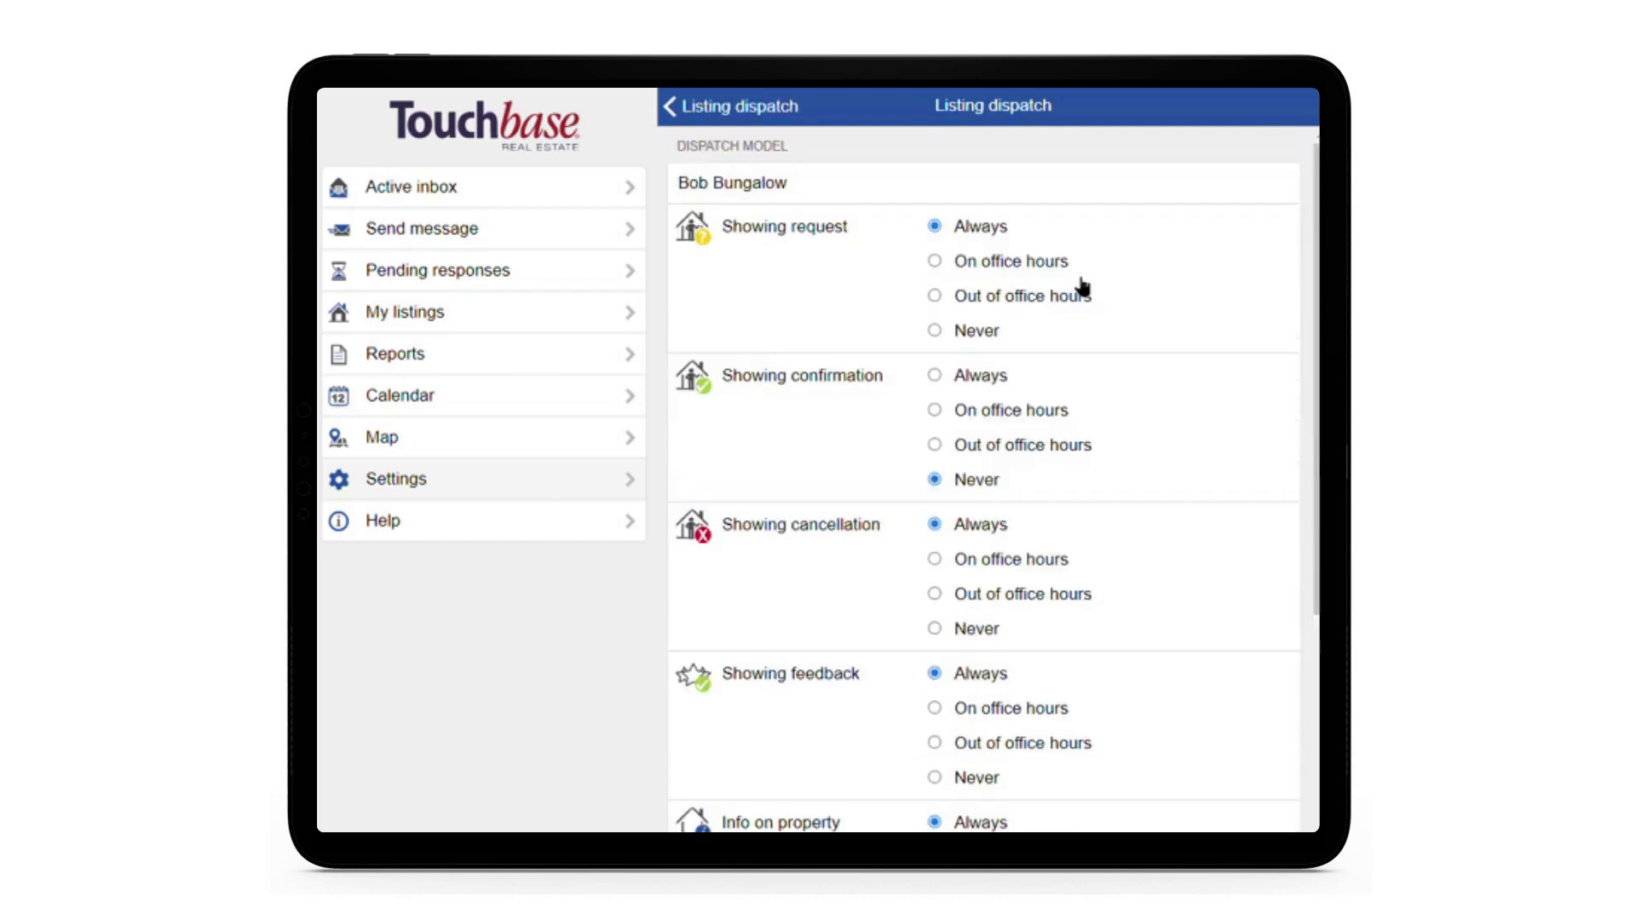
{"action": "left_click", "coordinate": [974, 388]}
{"action": "scroll", "coordinate": [1037, 403], "scroll_direction": "down", "scroll_amount": 4}
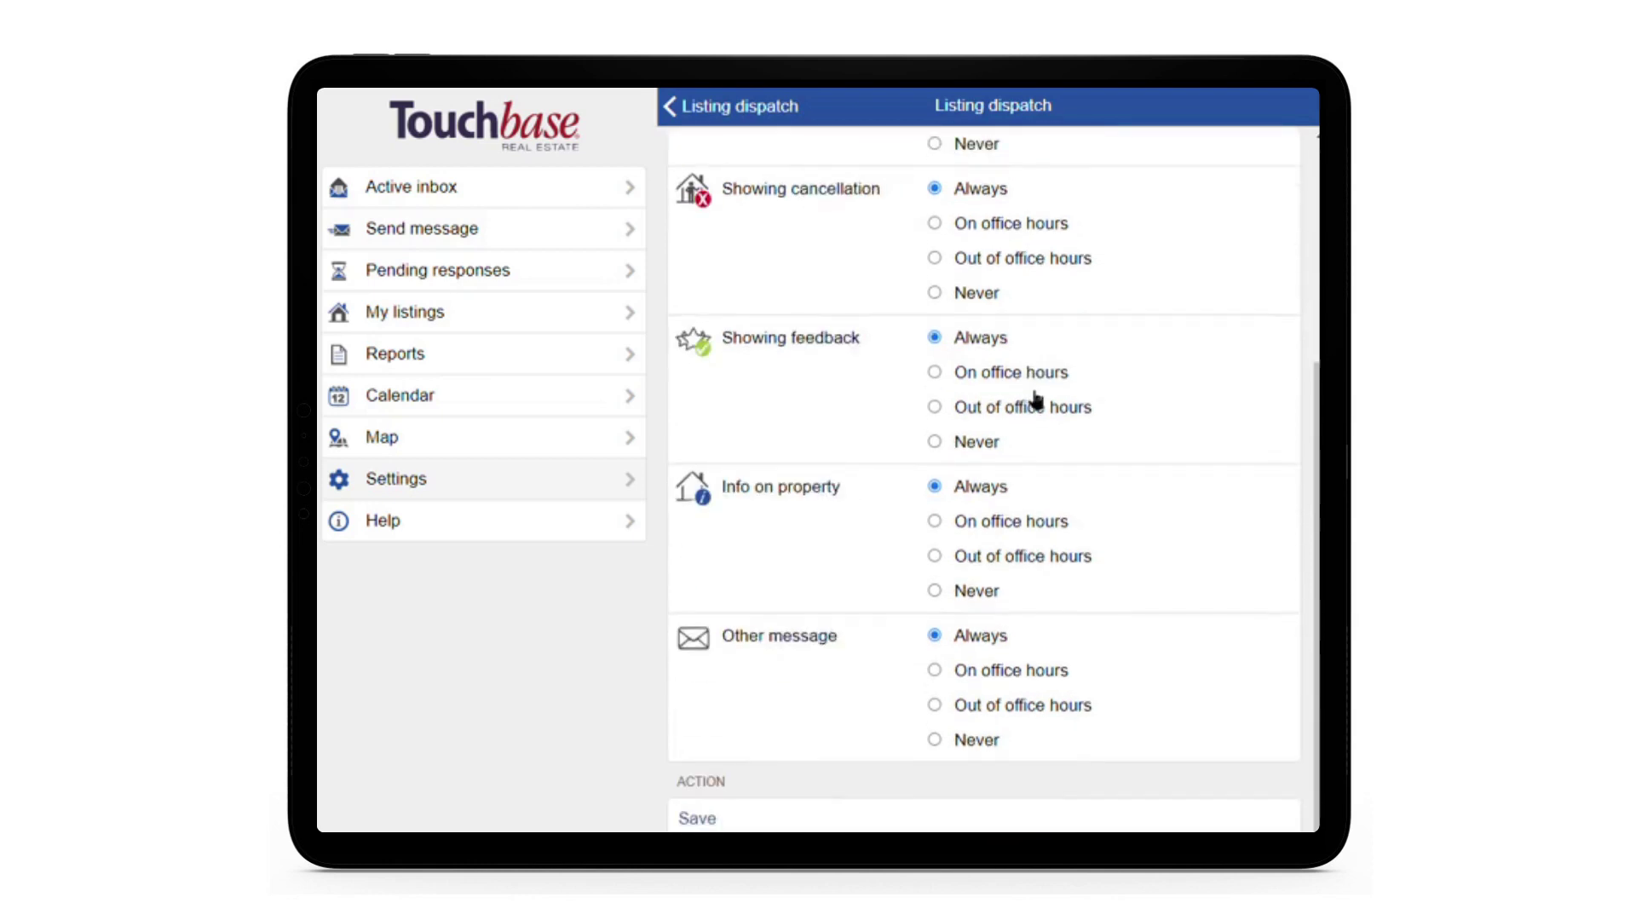
{"action": "left_click", "coordinate": [782, 819]}
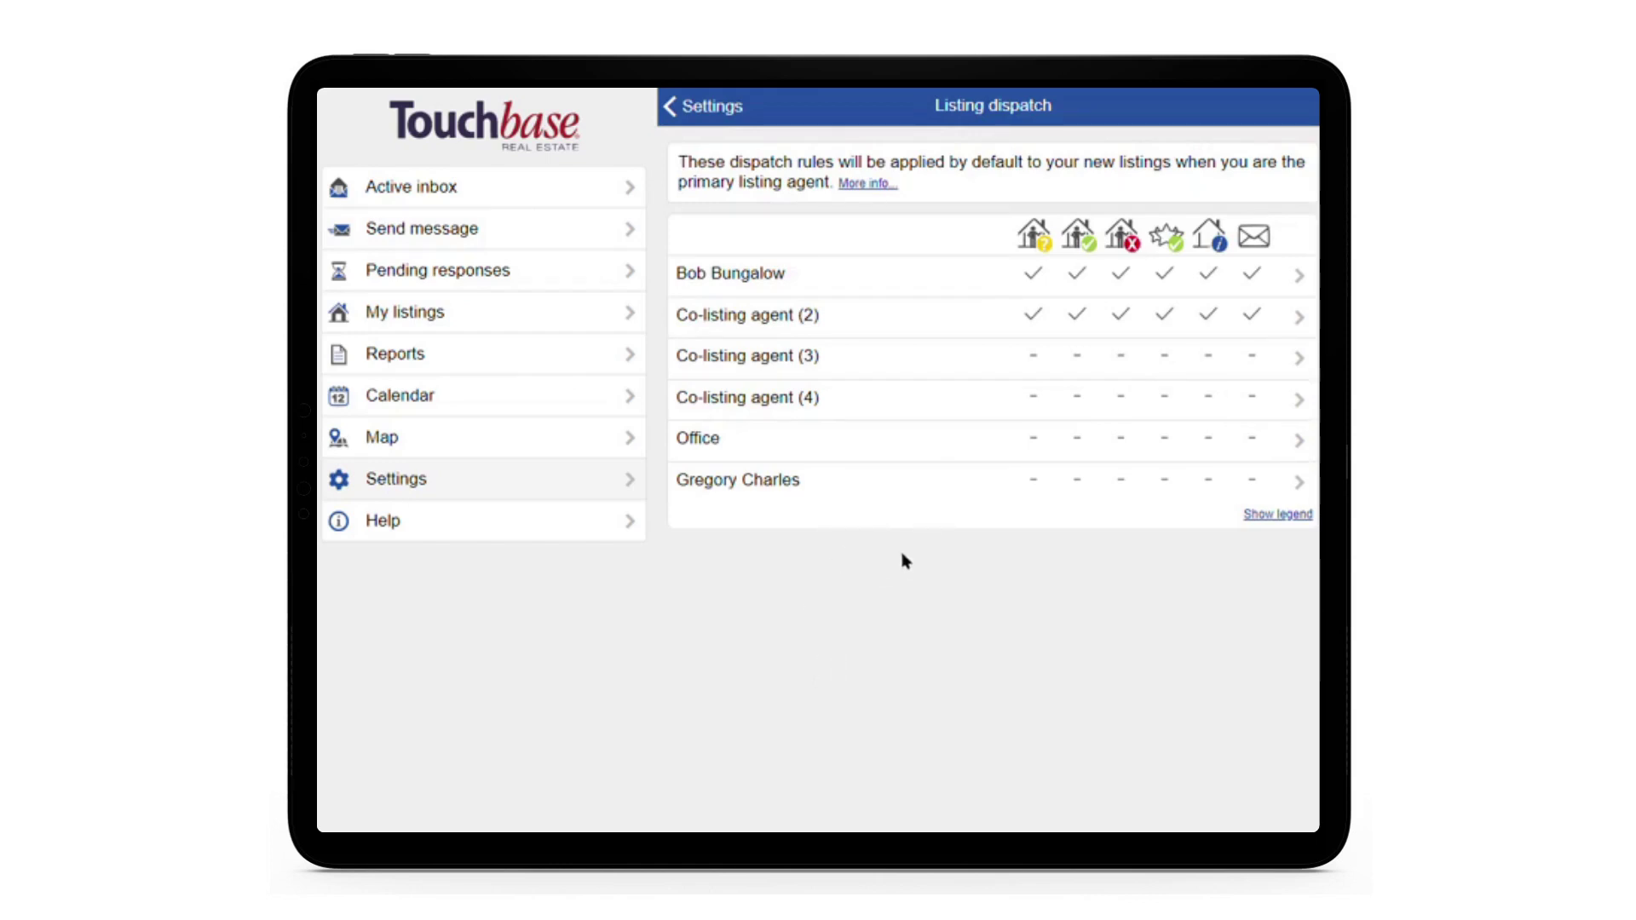
Set all six message types to Always for Gregory Charles, save, and briefly view the symbol legend.
{"action": "left_click", "coordinate": [894, 490]}
{"action": "left_click", "coordinate": [962, 226]}
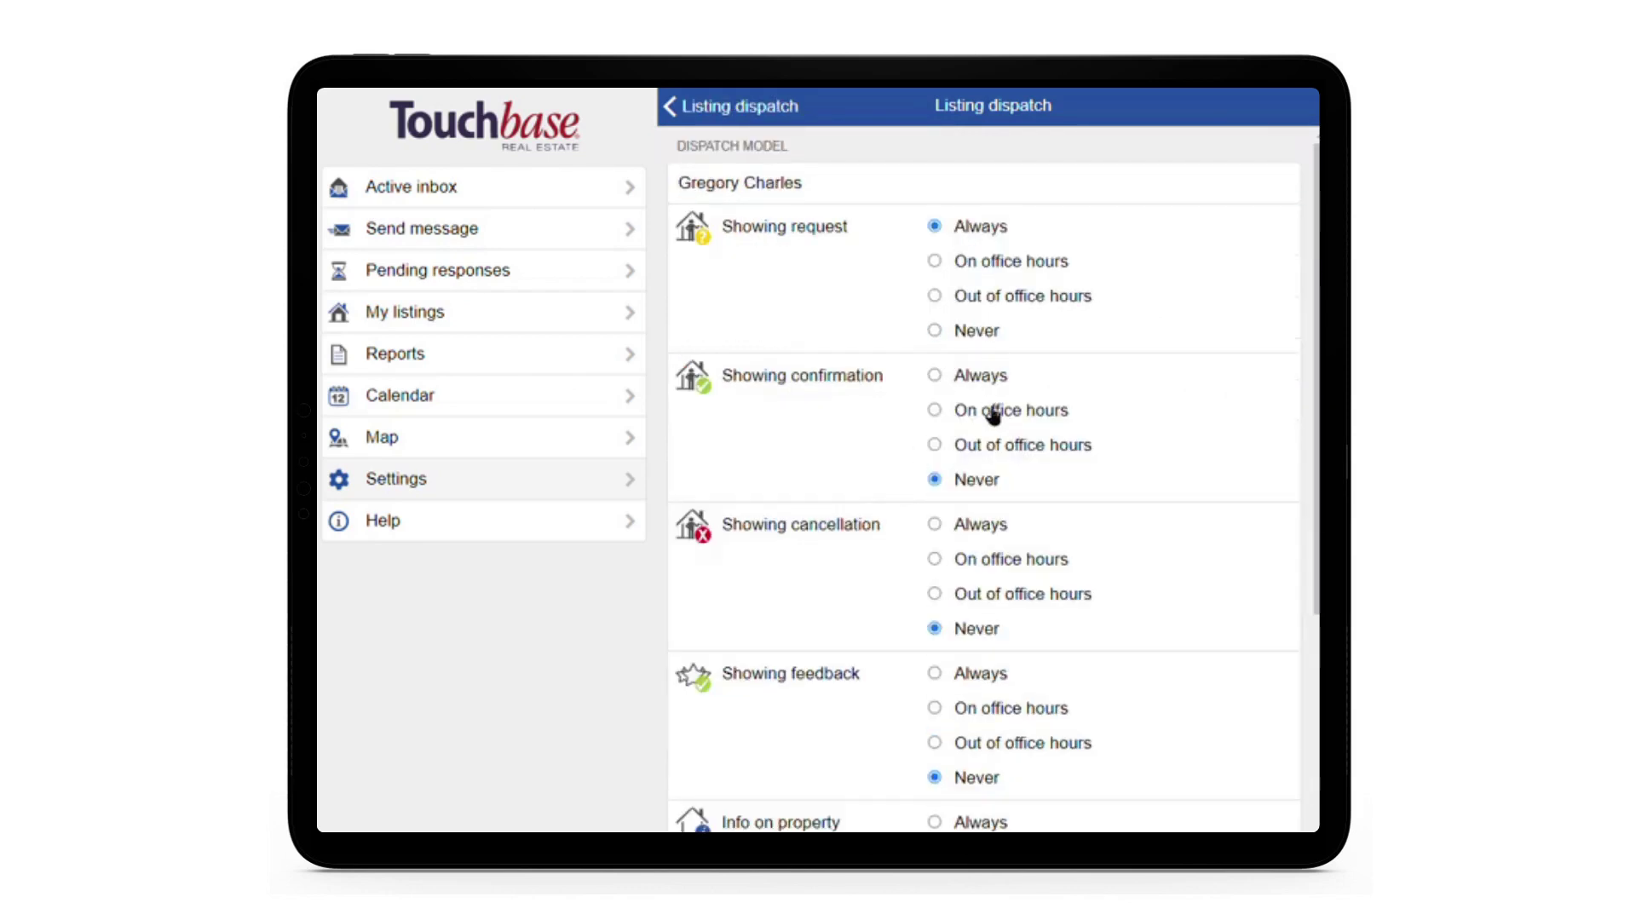
{"action": "left_click", "coordinate": [978, 375]}
{"action": "left_click", "coordinate": [971, 523]}
{"action": "left_click_drag", "start_coordinate": [972, 523], "coordinate": [965, 388]}
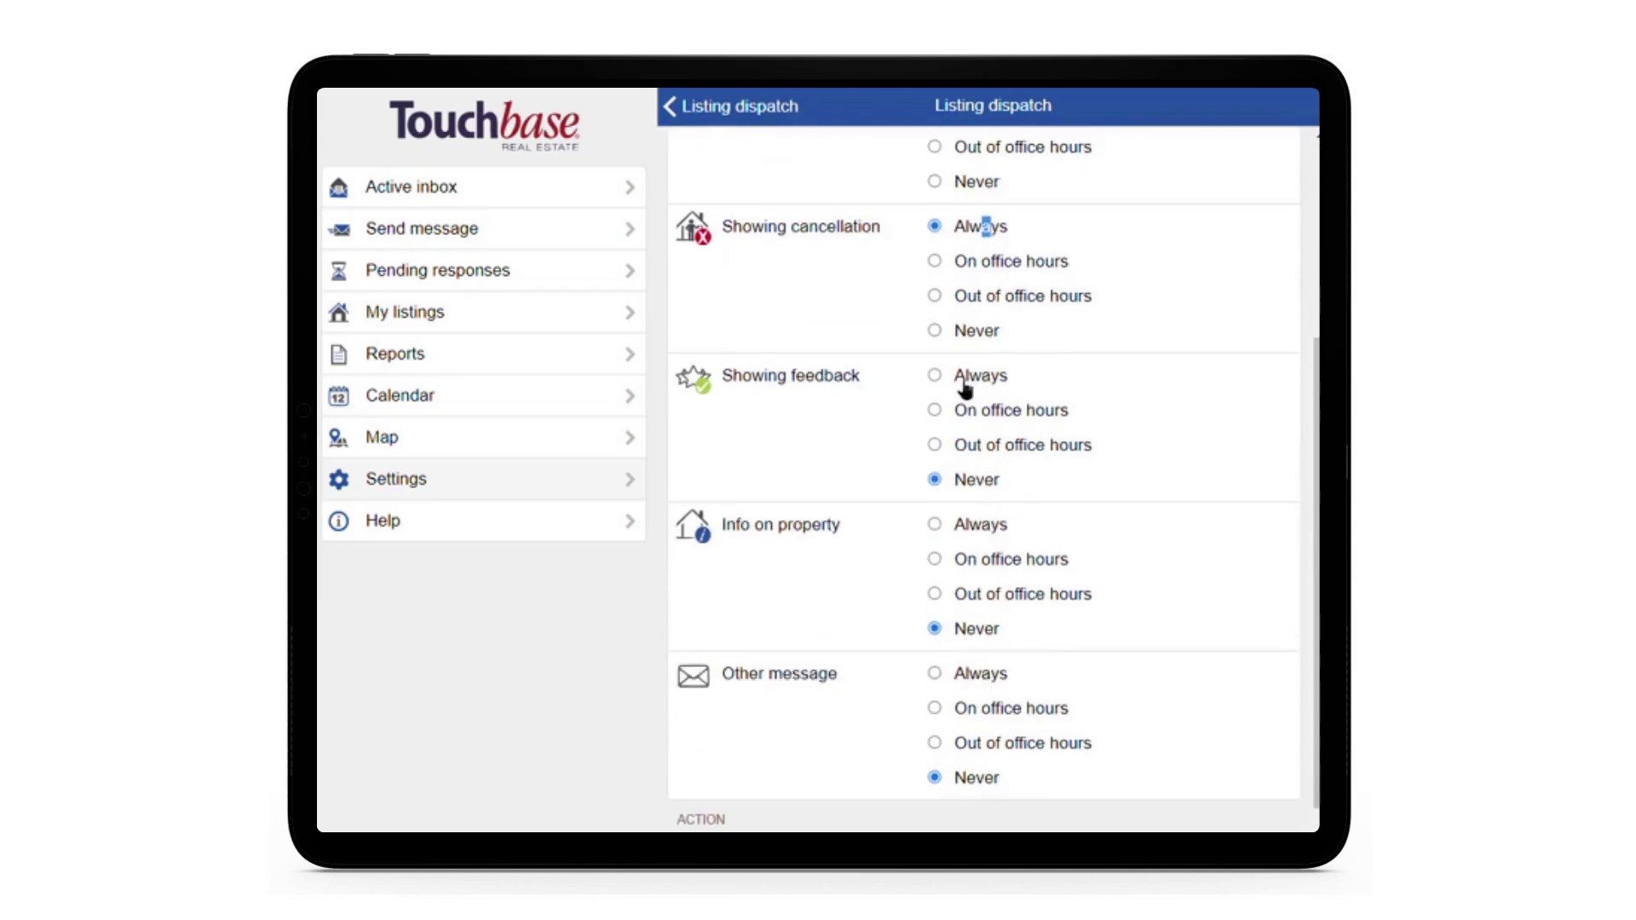
{"action": "left_click", "coordinate": [966, 383]}
{"action": "left_click", "coordinate": [976, 526]}
{"action": "left_click_drag", "start_coordinate": [942, 639], "coordinate": [966, 612]}
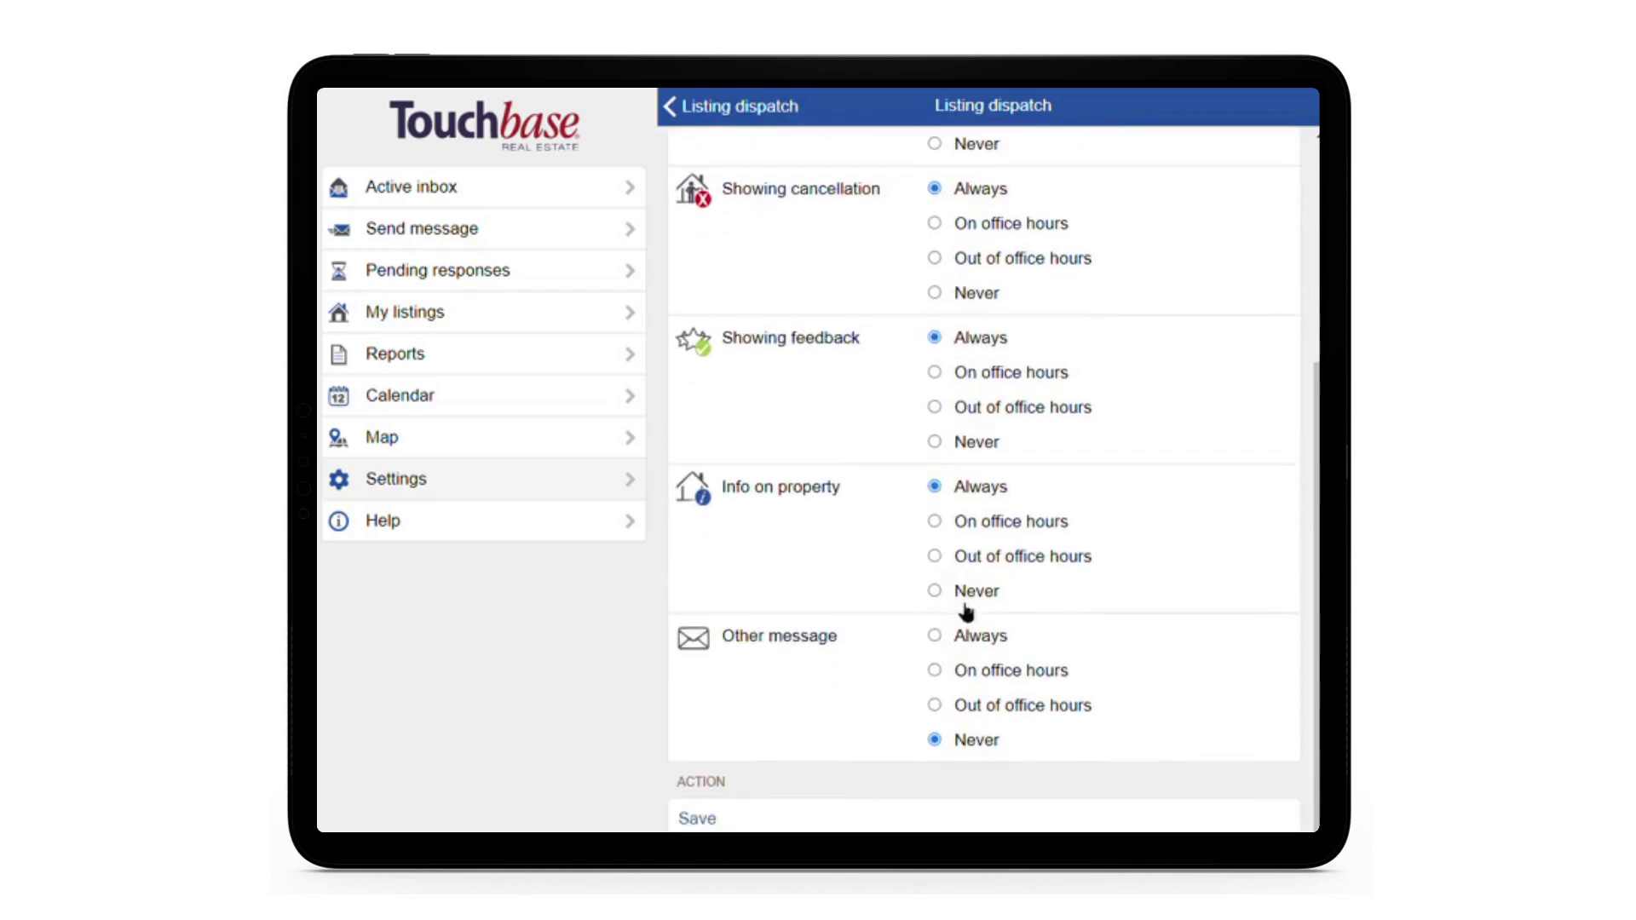
{"action": "left_click", "coordinate": [972, 637]}
{"action": "left_click", "coordinate": [785, 821]}
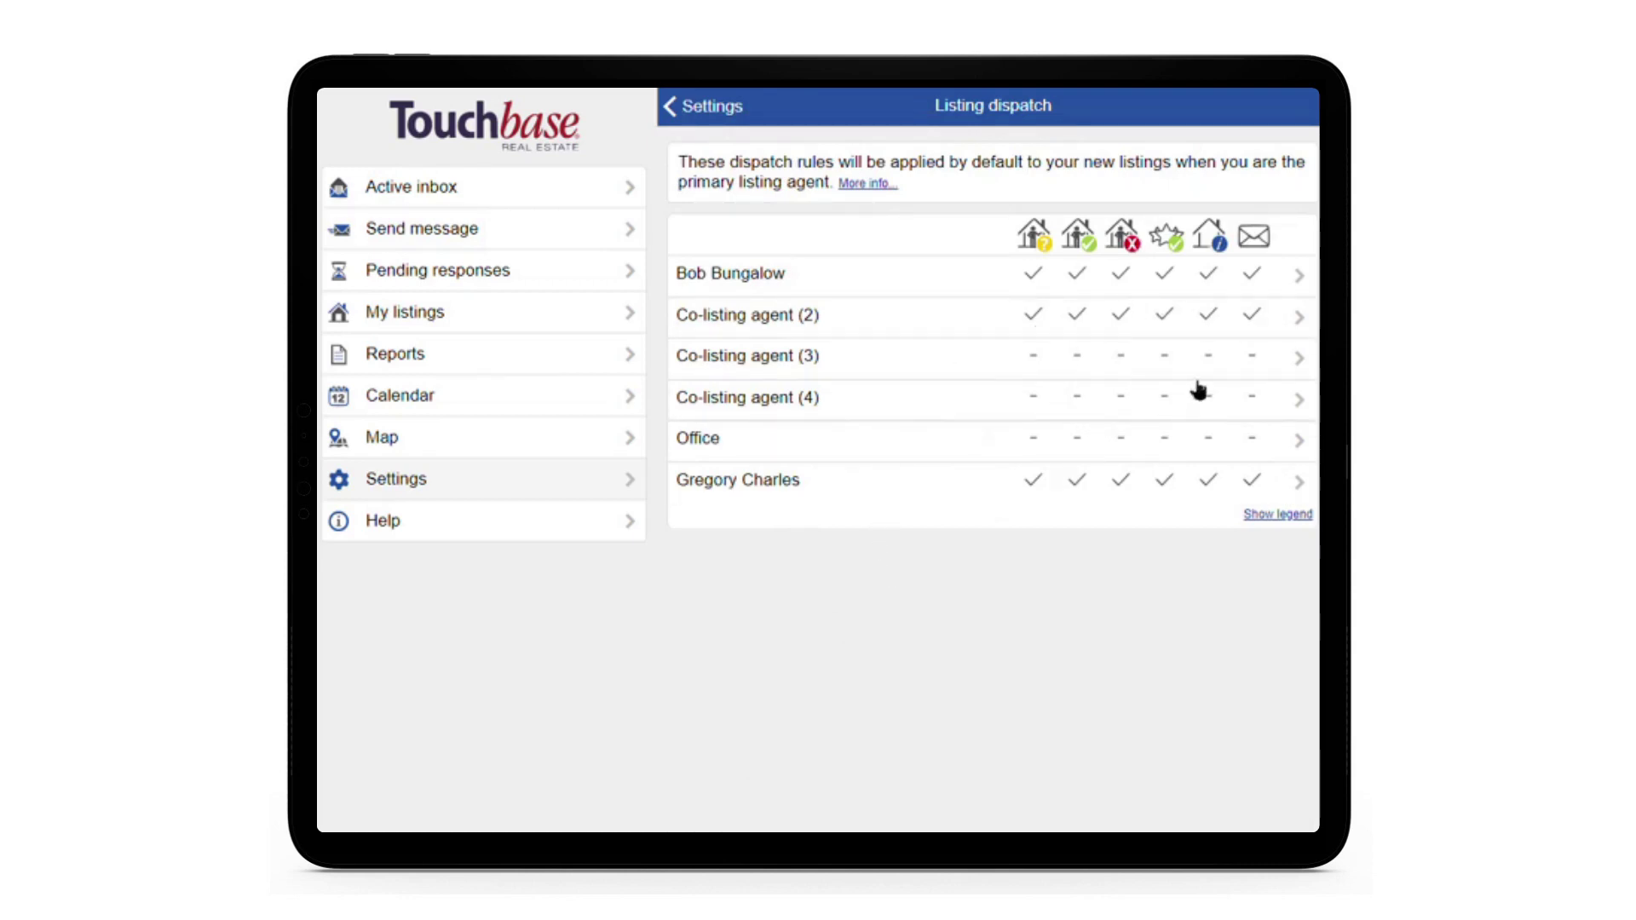
{"action": "left_click", "coordinate": [1285, 517]}
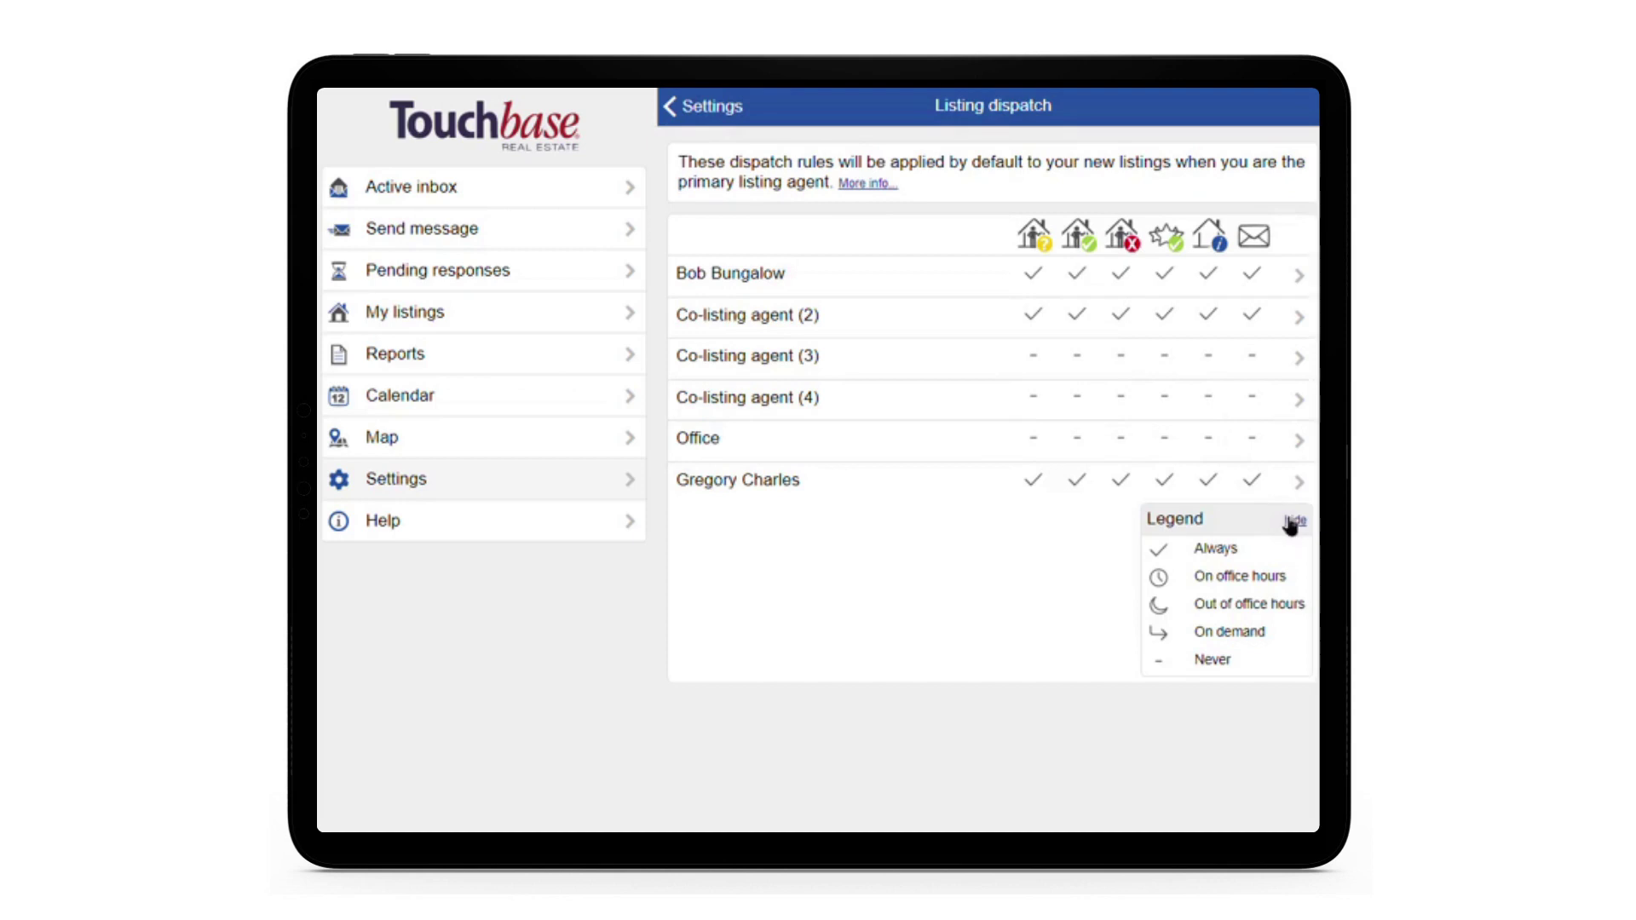
{"action": "left_click", "coordinate": [1293, 521]}
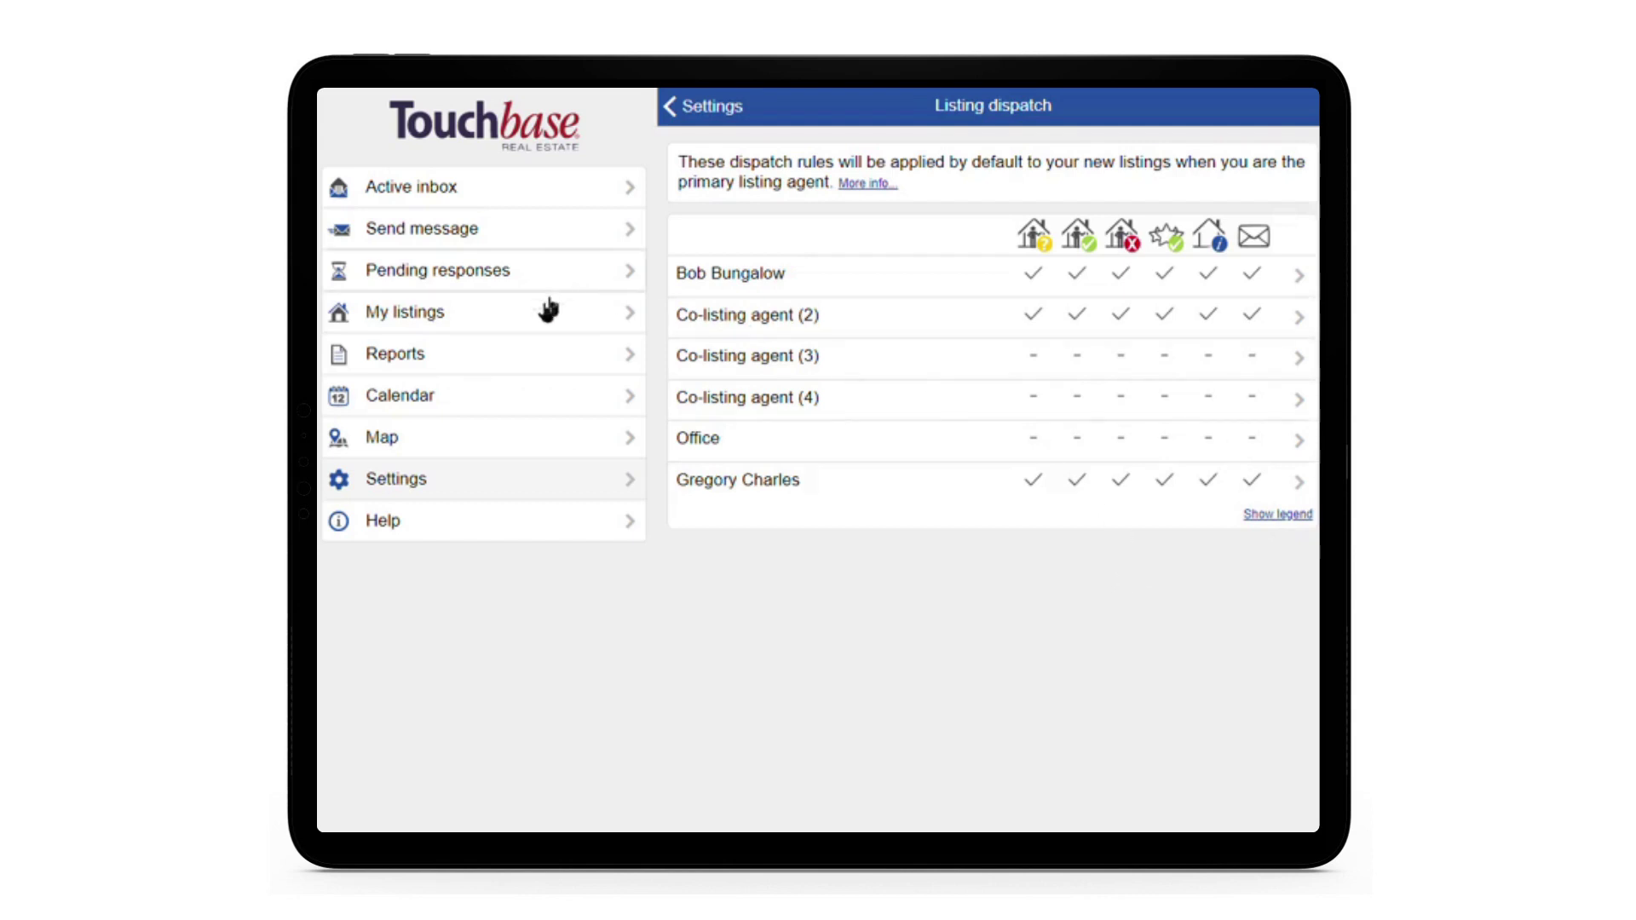
Open the 425 Samuel de Champlain listing's dispatch rules and its co-listing agent's model.
{"action": "left_click", "coordinate": [439, 320]}
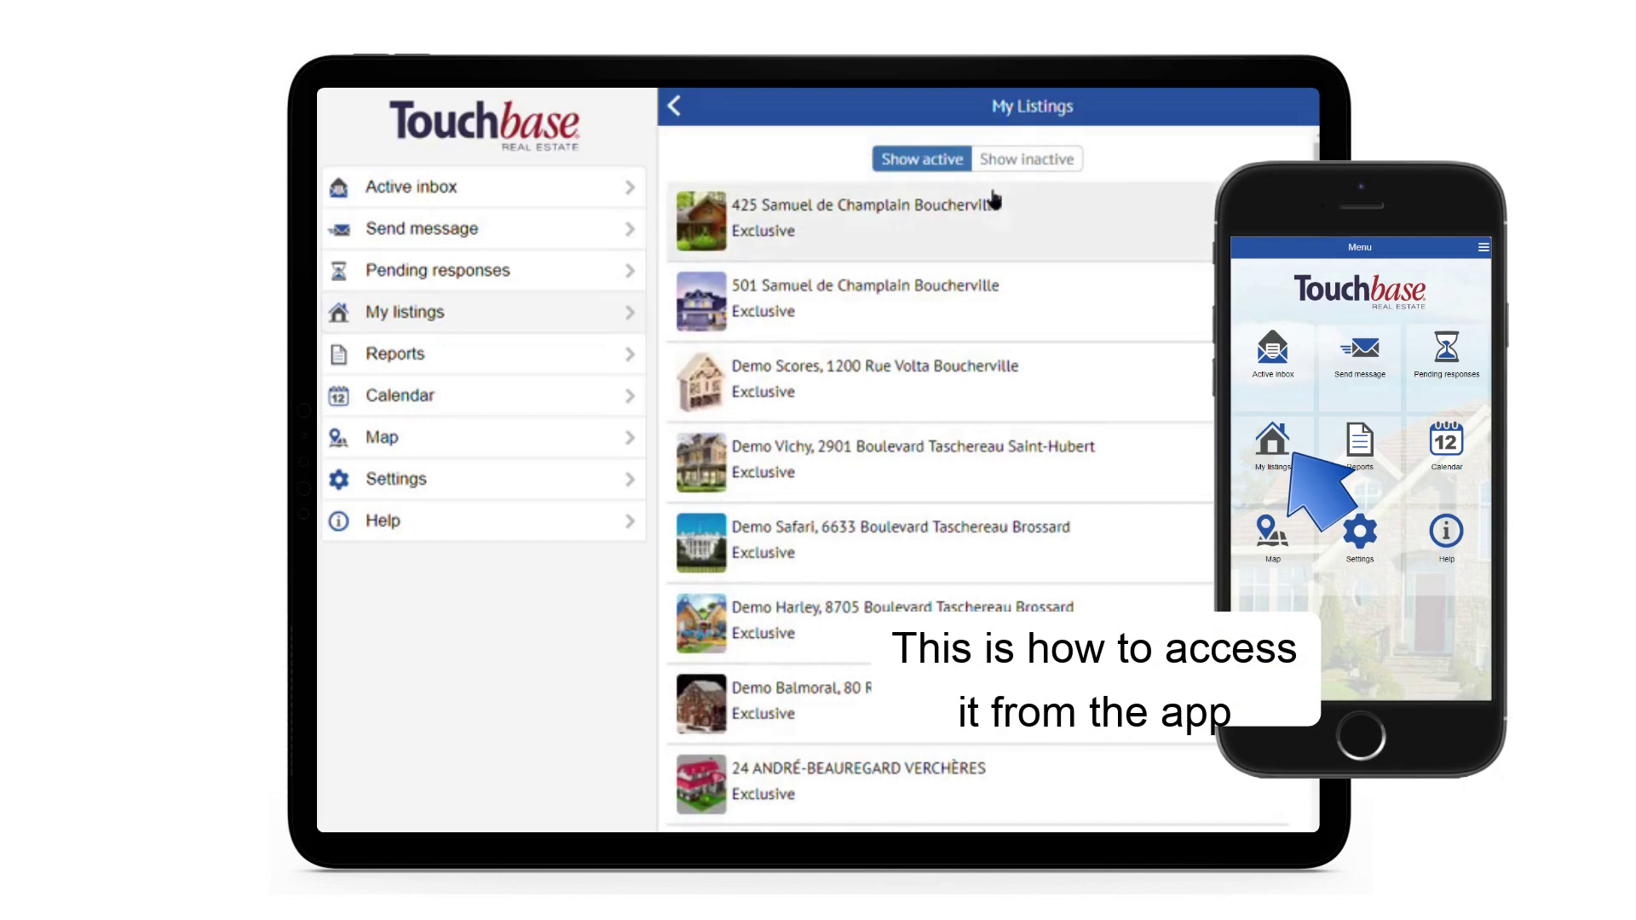
{"action": "left_click", "coordinate": [1052, 220]}
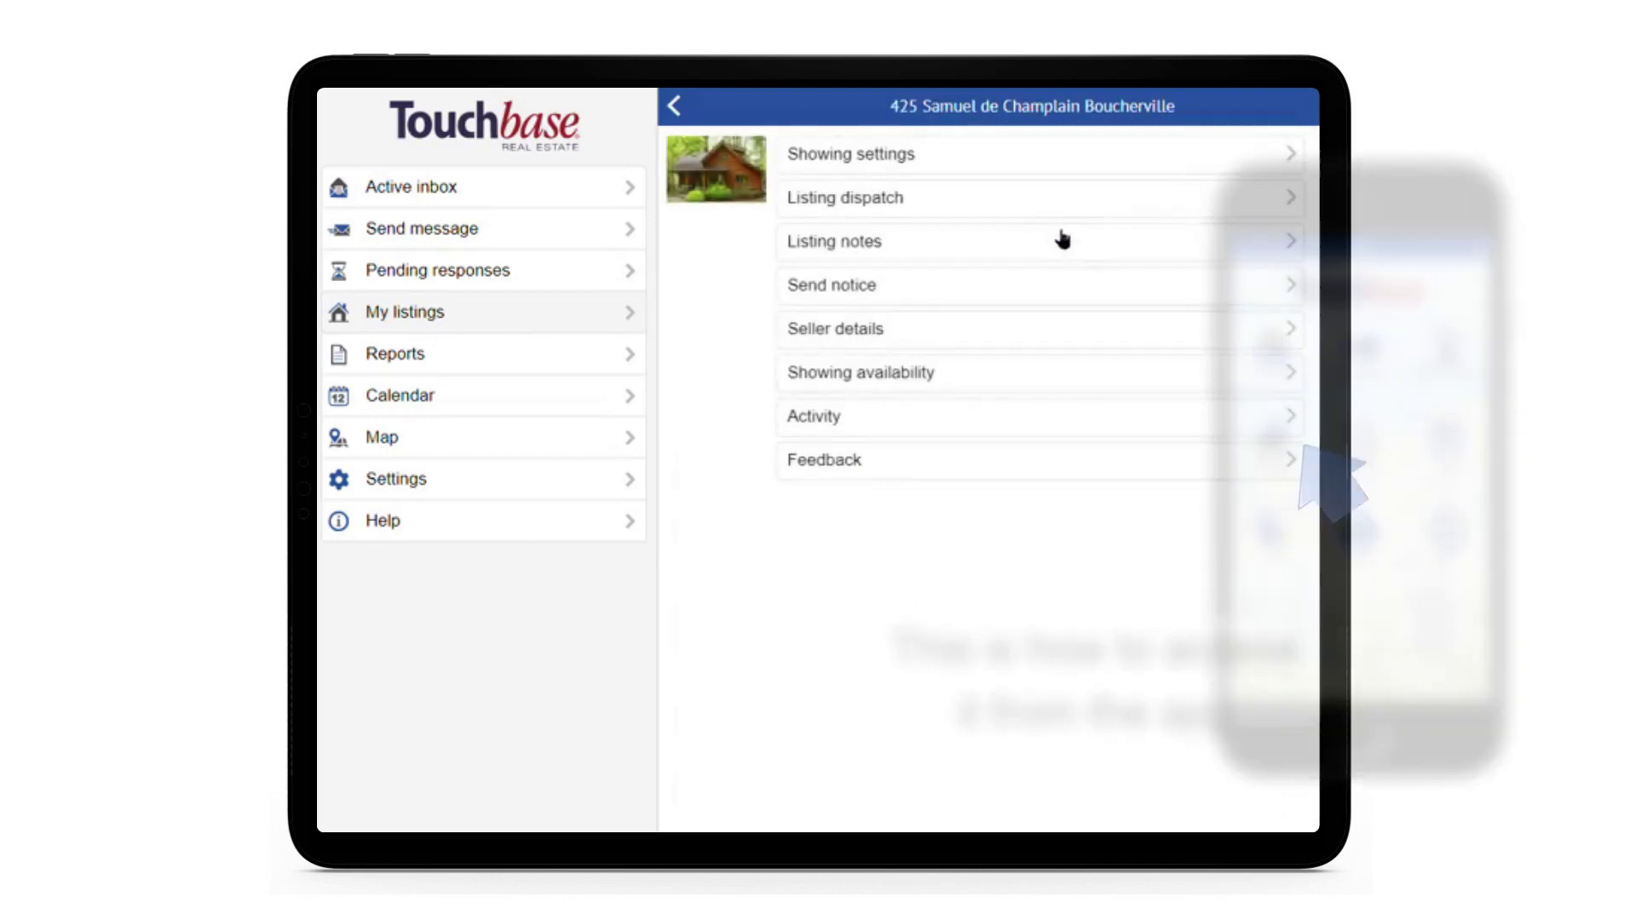
{"action": "left_click", "coordinate": [913, 207]}
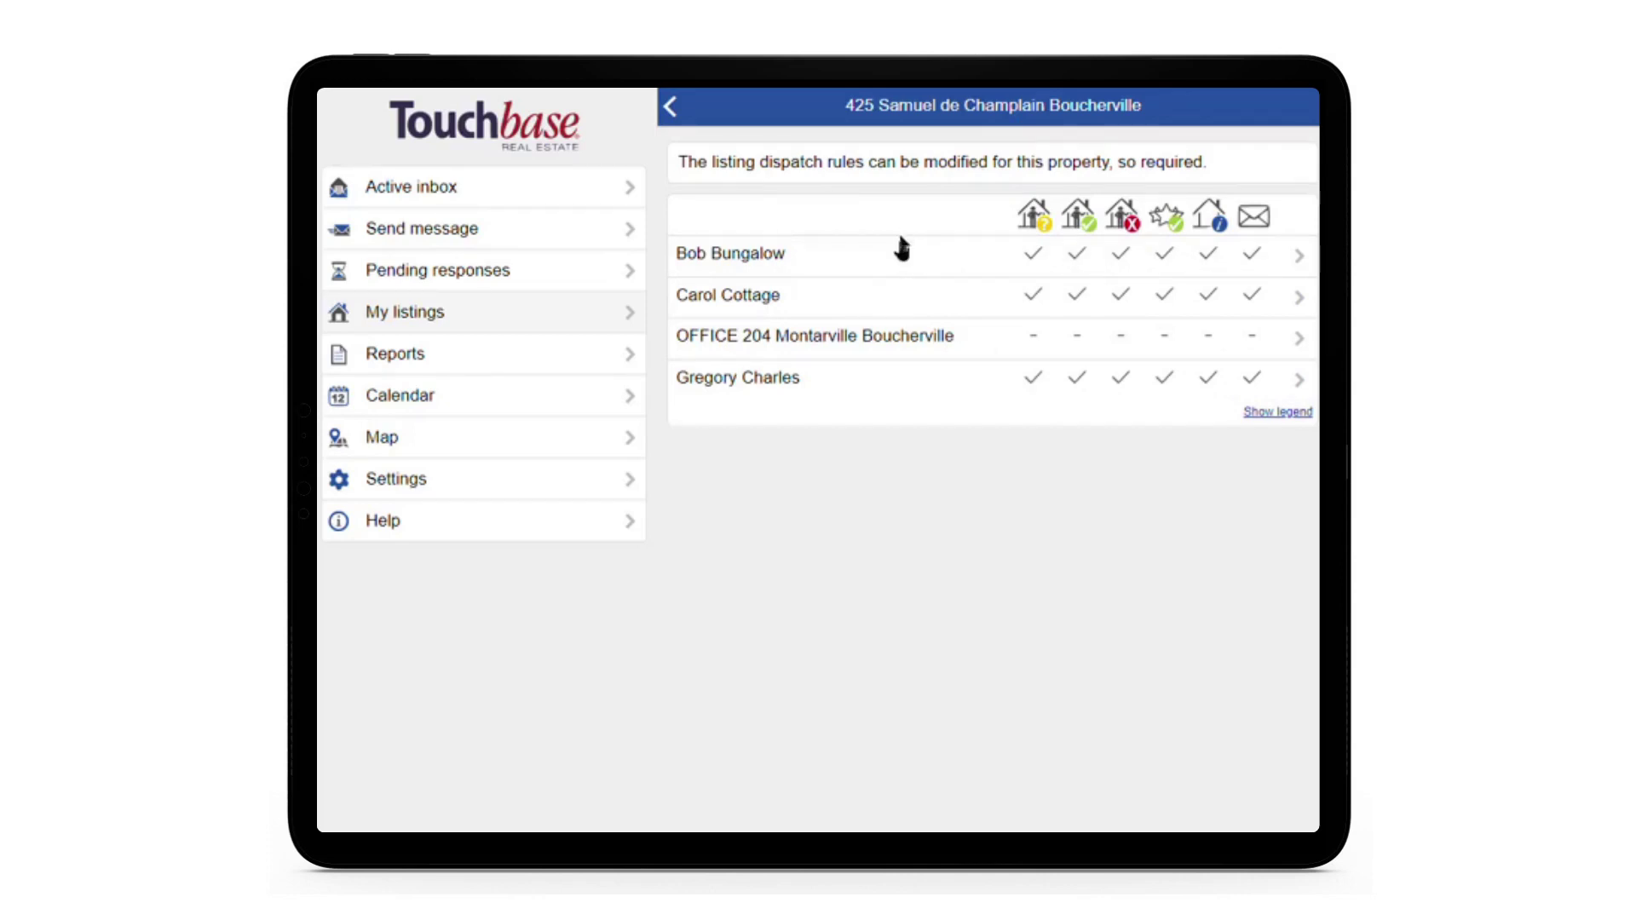
{"action": "left_click", "coordinate": [917, 315]}
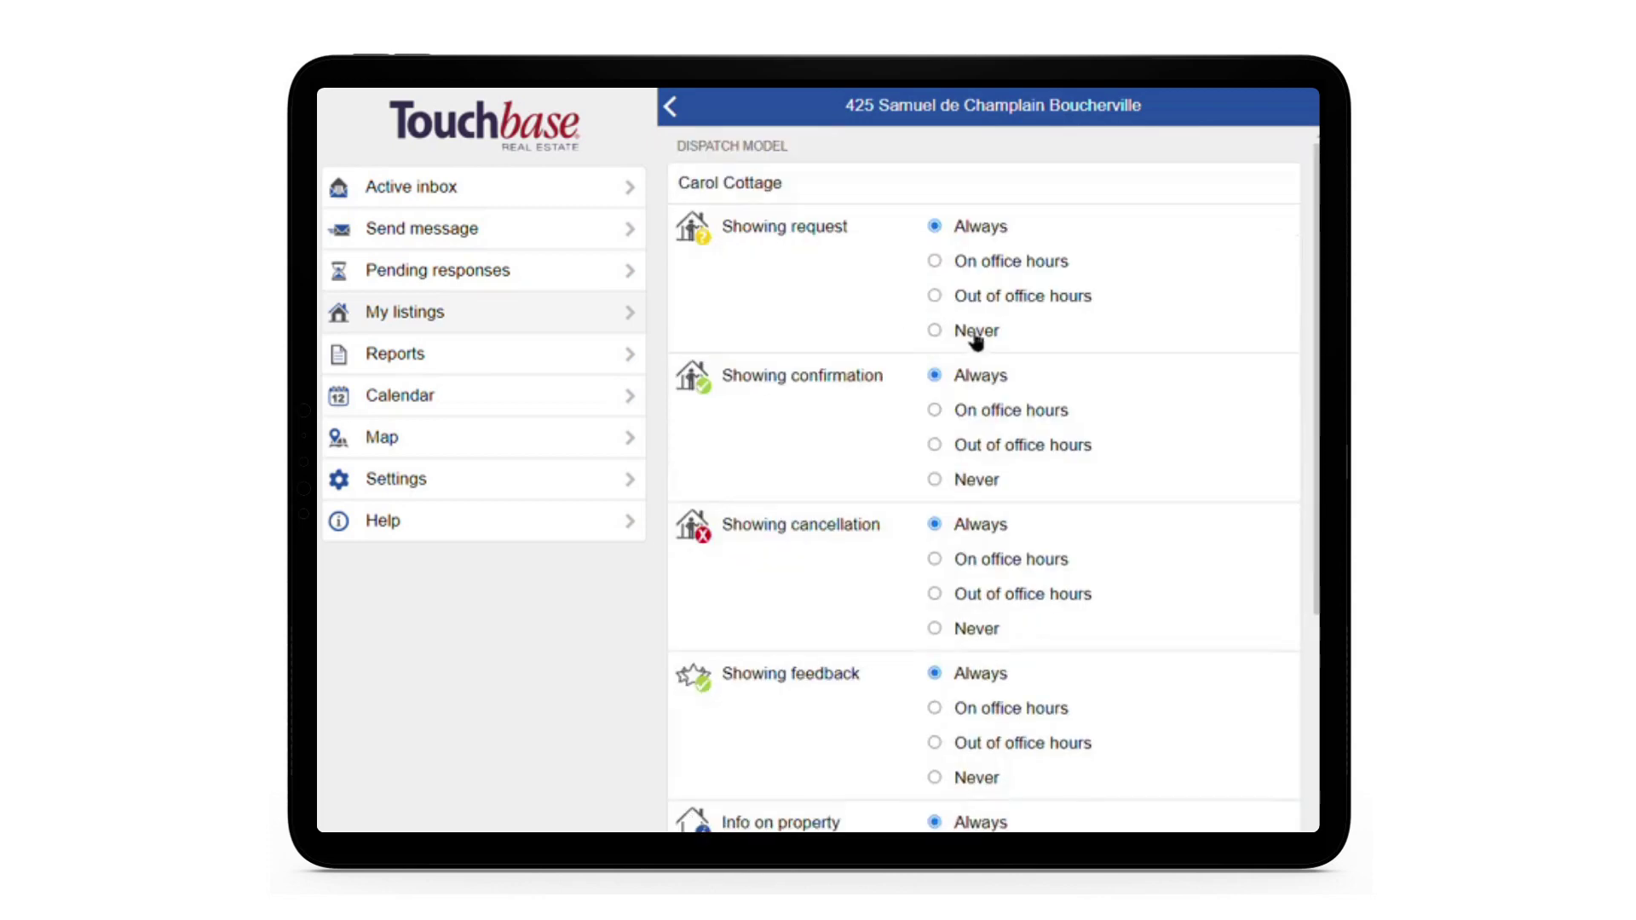
Set all six message types for the co-listing agent to Never and save.
{"action": "left_click", "coordinate": [973, 334]}
{"action": "left_click", "coordinate": [980, 477]}
{"action": "scroll", "coordinate": [988, 469], "scroll_direction": "down", "scroll_amount": 3}
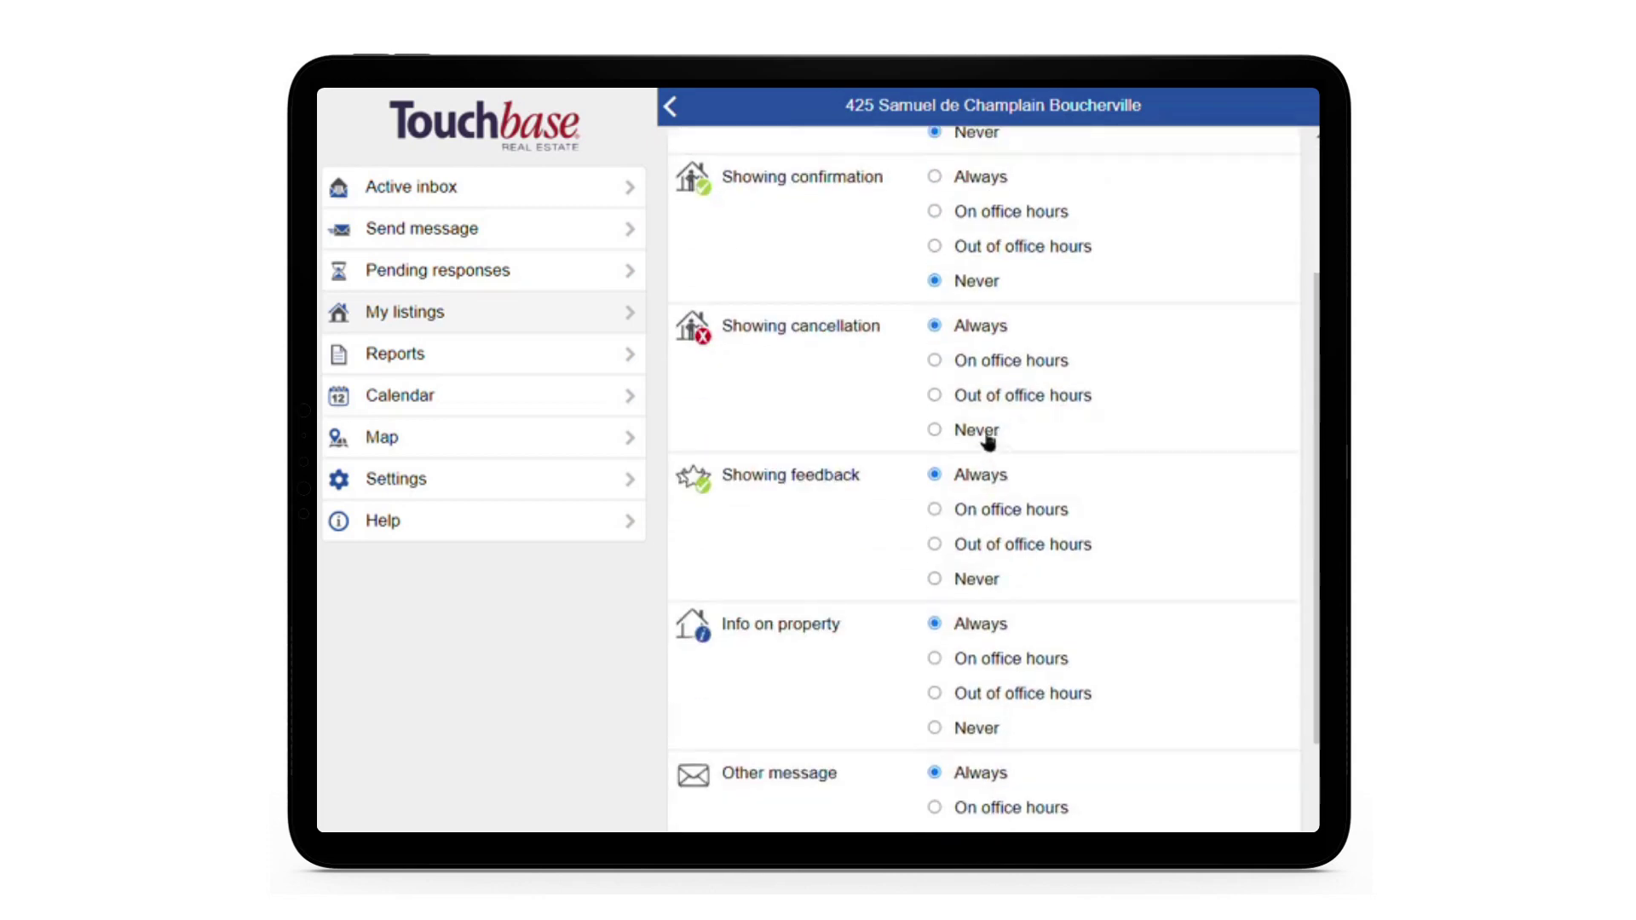
{"action": "left_click", "coordinate": [980, 433]}
{"action": "left_click", "coordinate": [980, 578]}
{"action": "scroll", "coordinate": [980, 573], "scroll_direction": "down", "scroll_amount": 2}
{"action": "left_click", "coordinate": [978, 589]}
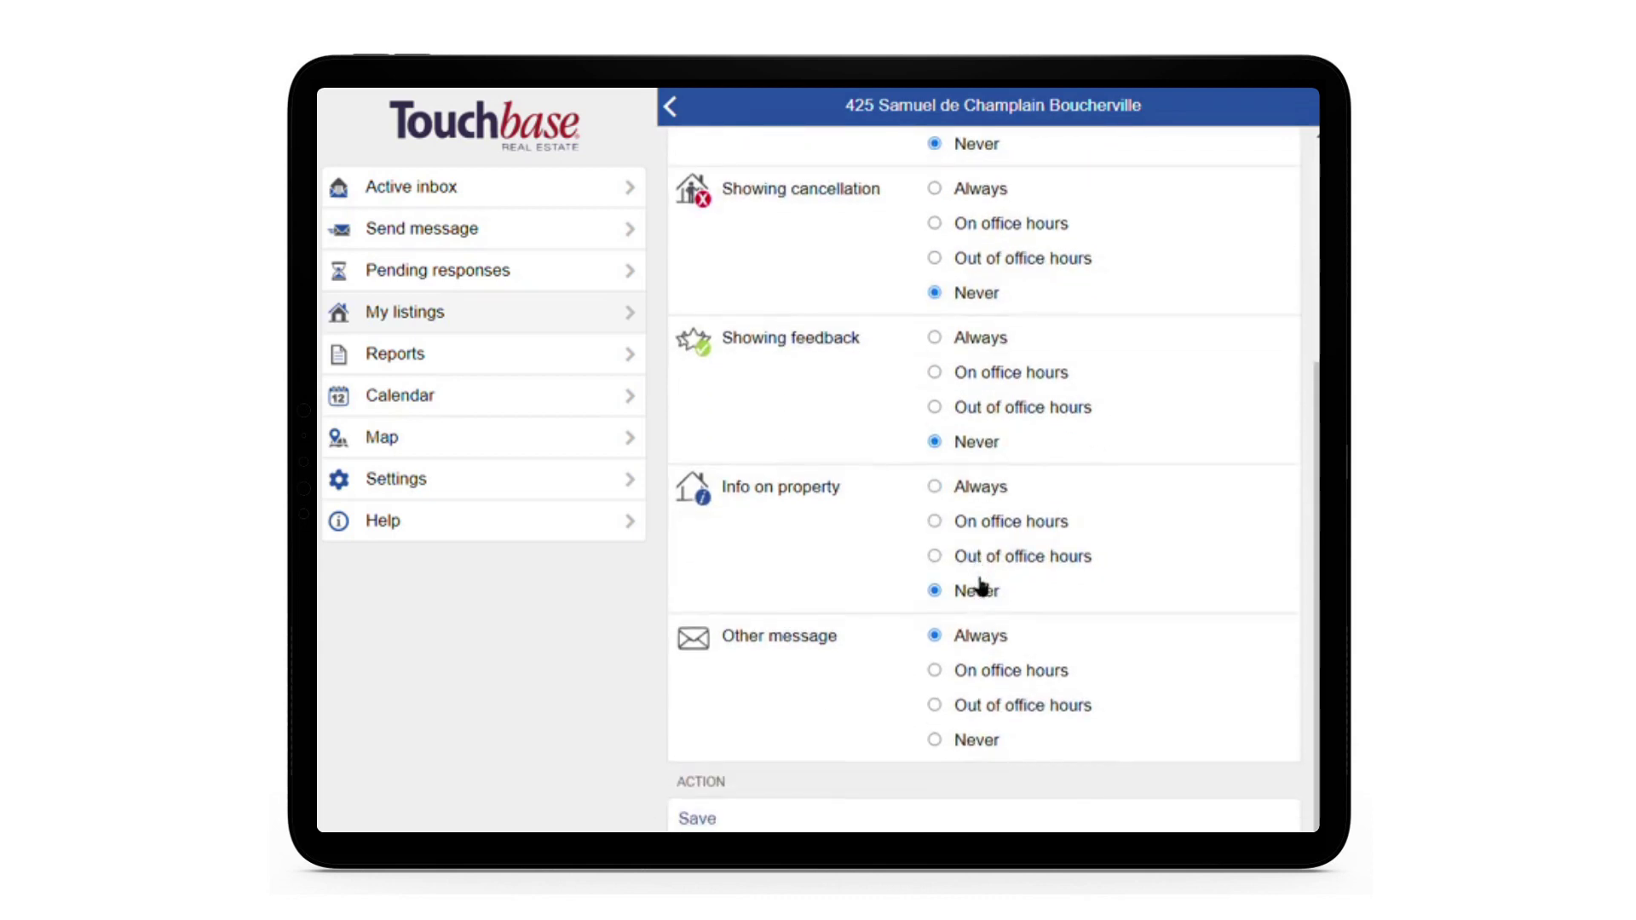
{"action": "left_click", "coordinate": [980, 734]}
{"action": "left_click", "coordinate": [811, 823]}
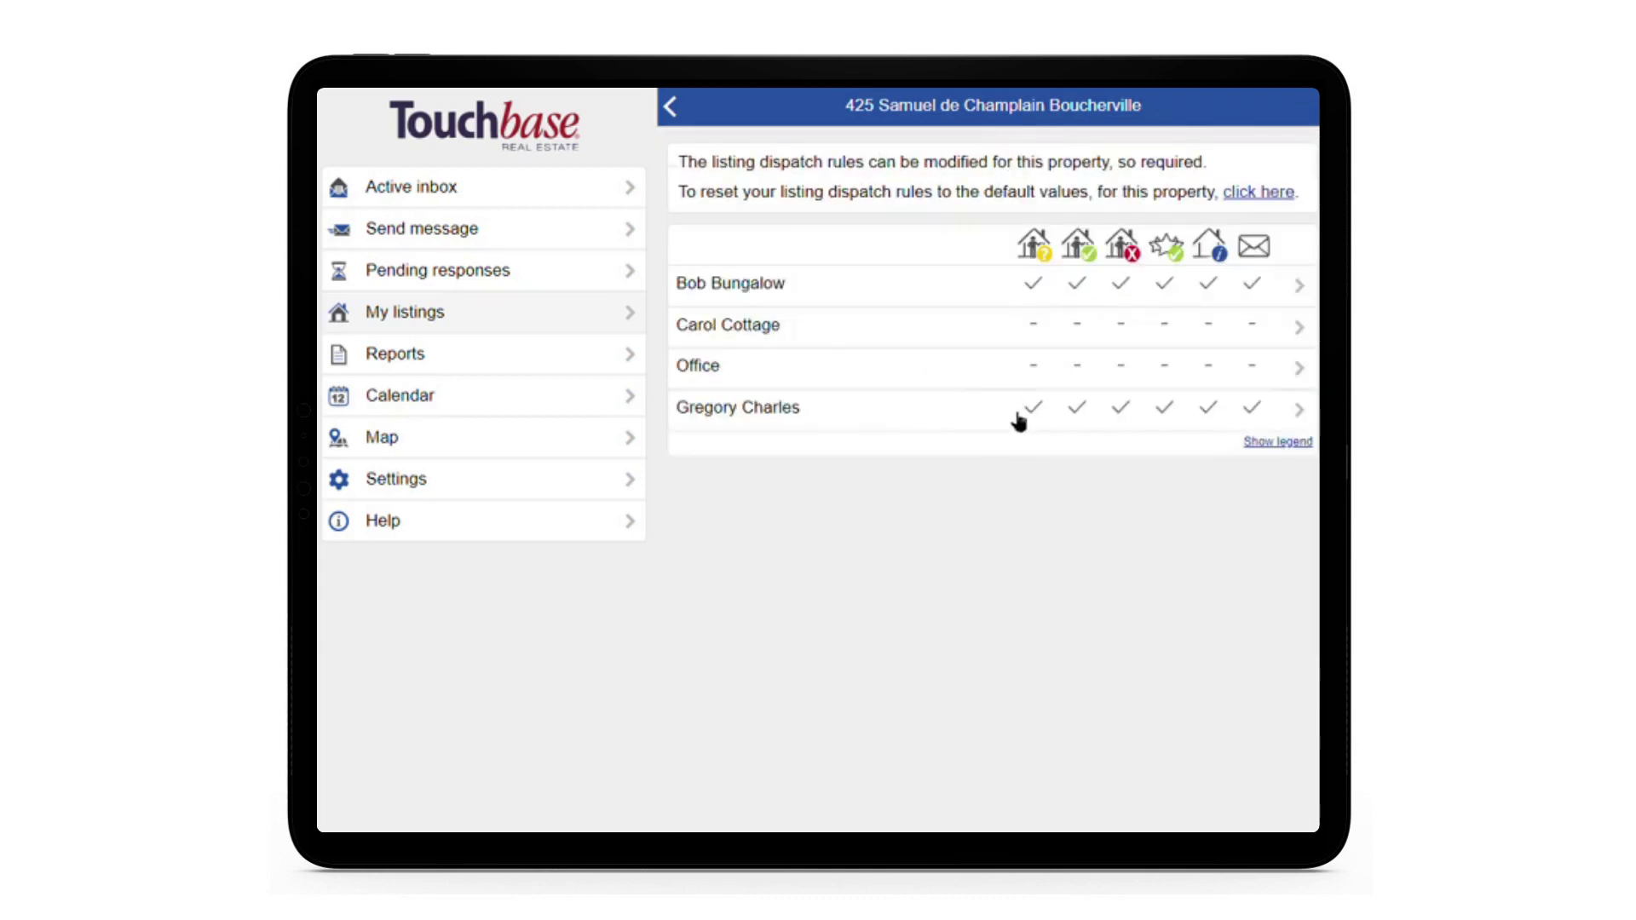
Set the last contact's showing feedback, property info and other messages to Never and save.
{"action": "left_click", "coordinate": [1017, 422]}
{"action": "scroll", "coordinate": [1022, 430], "scroll_direction": "down", "scroll_amount": 8}
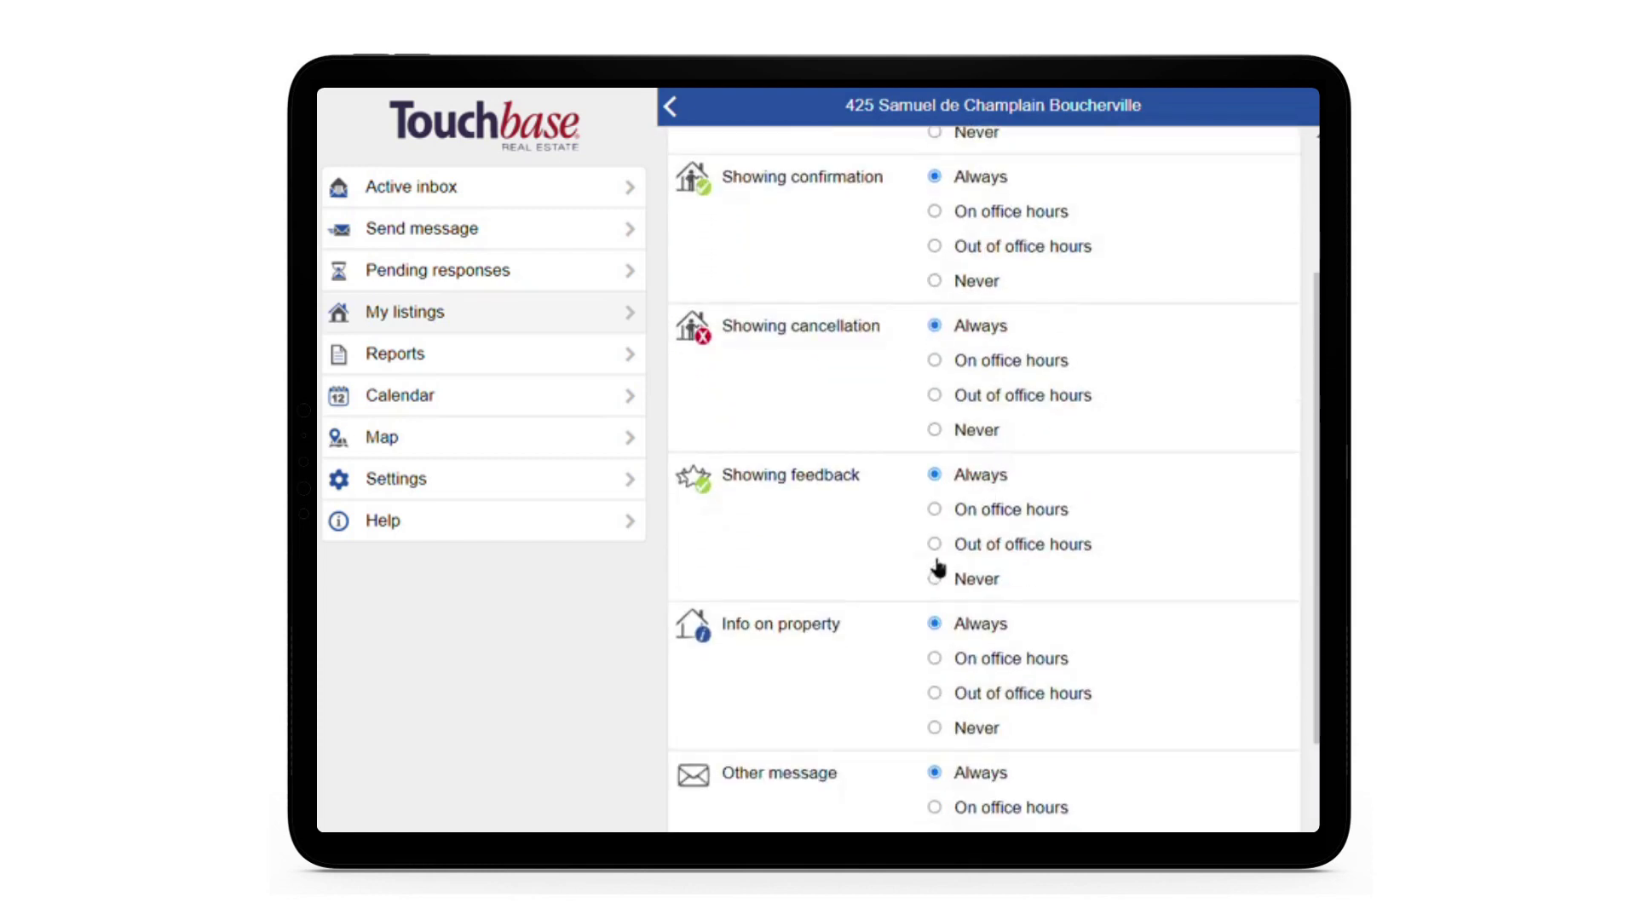
{"action": "left_click", "coordinate": [952, 580]}
{"action": "scroll", "coordinate": [954, 584], "scroll_direction": "down", "scroll_amount": 3}
{"action": "left_click", "coordinate": [957, 589]}
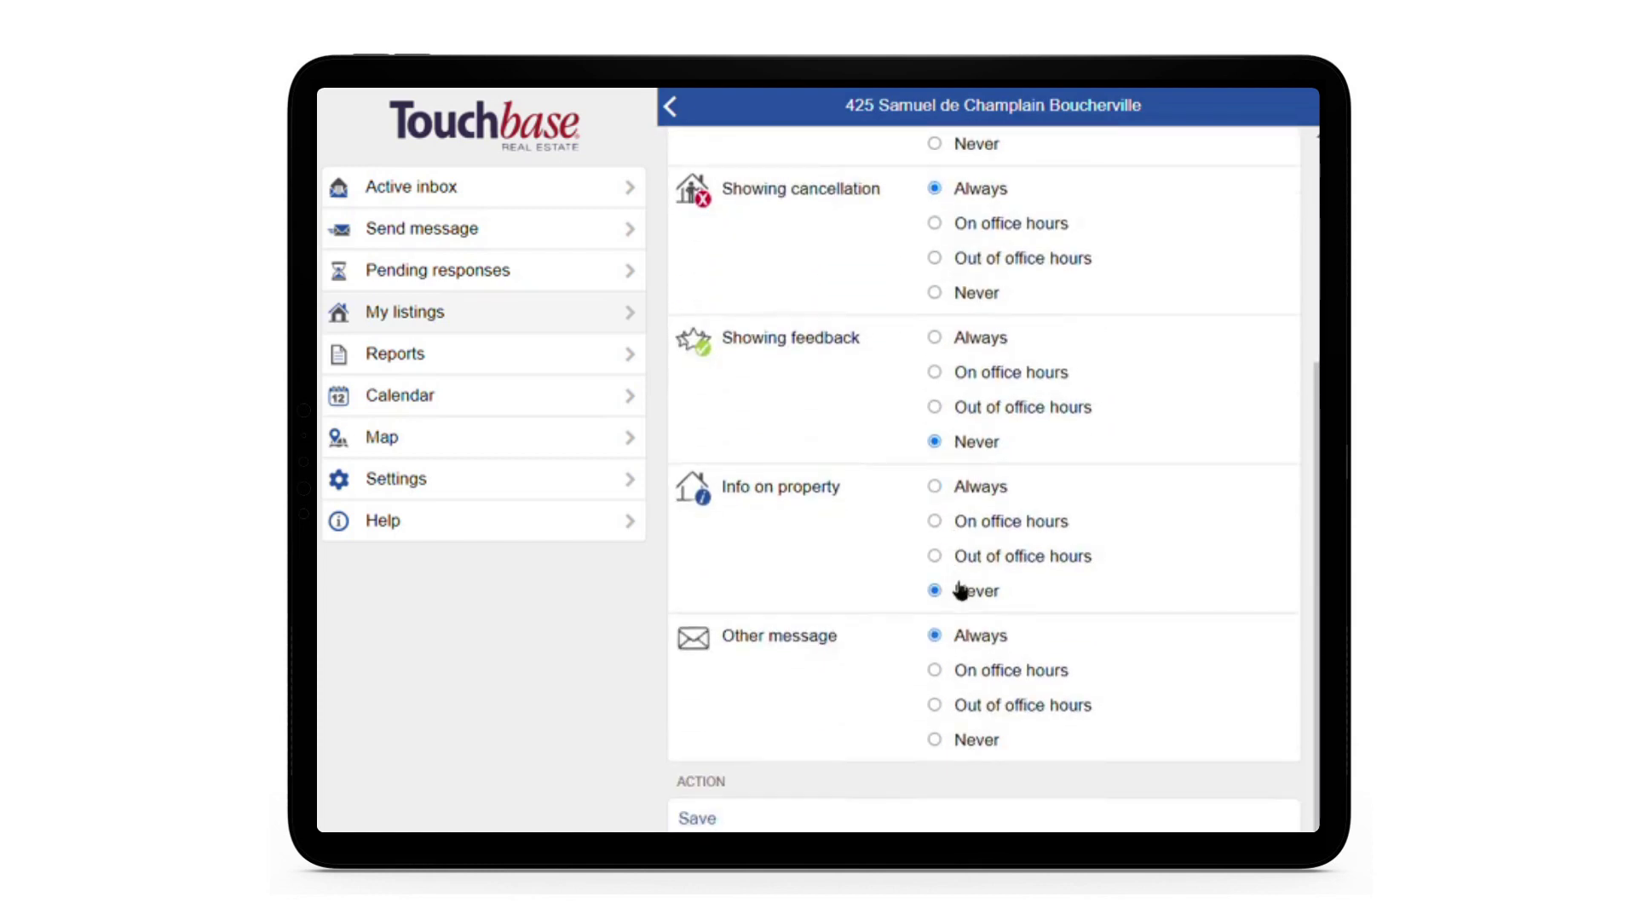
{"action": "left_click", "coordinate": [979, 736]}
{"action": "left_click", "coordinate": [761, 820]}
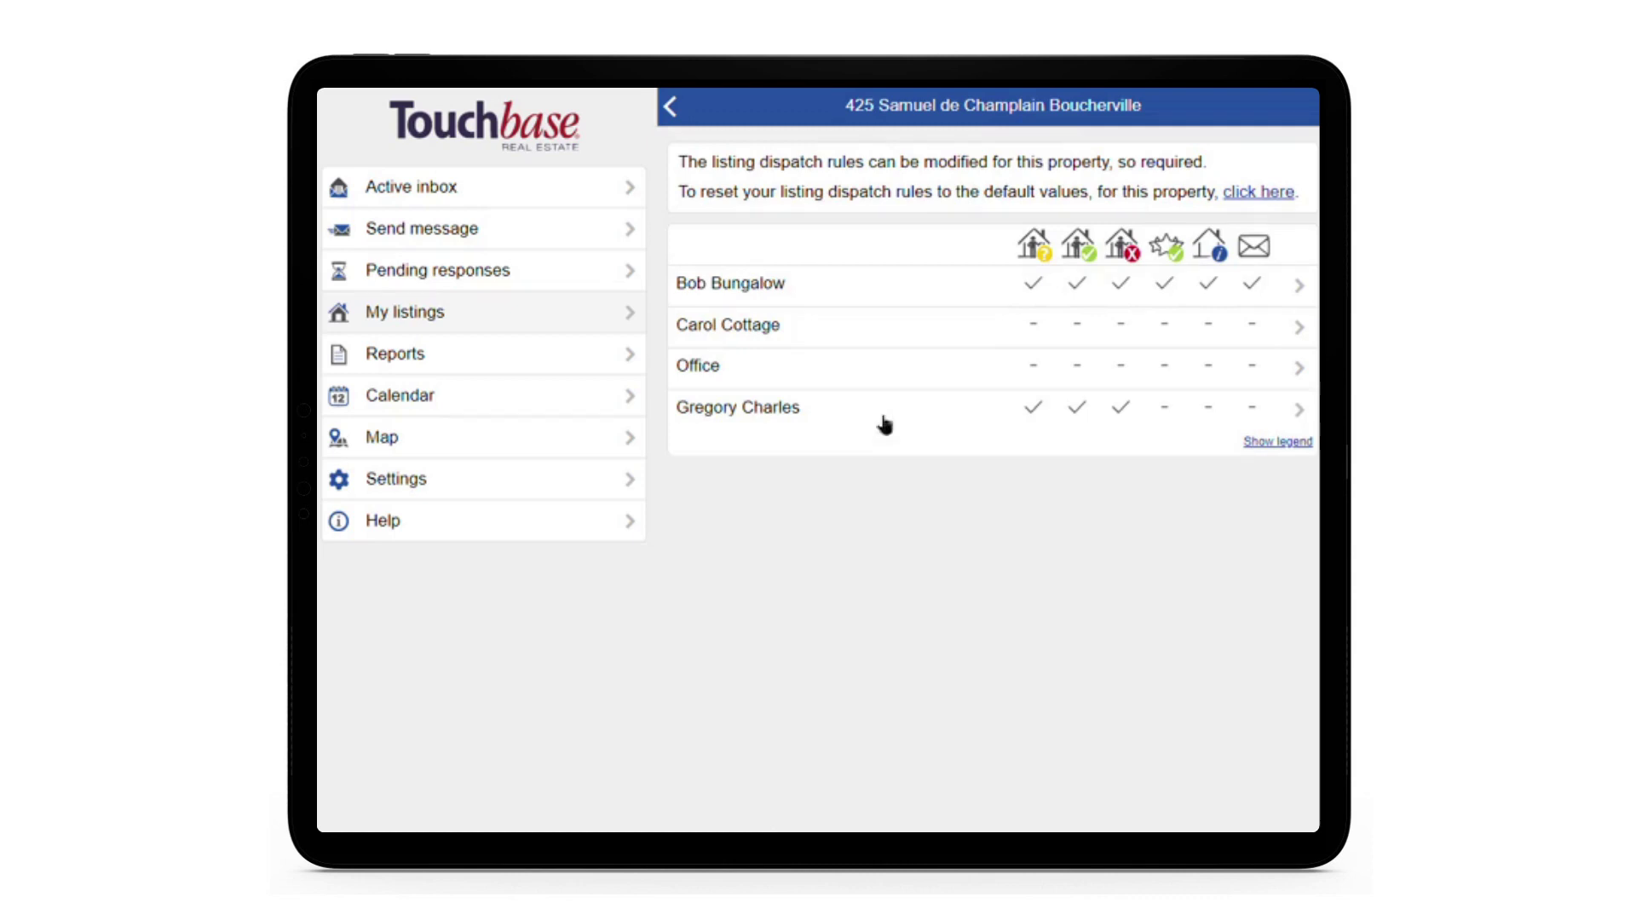
Reset 425 Samuel de Champlain's dispatch rules to defaults using the reset notice link.
{"action": "left_click", "coordinate": [1281, 196]}
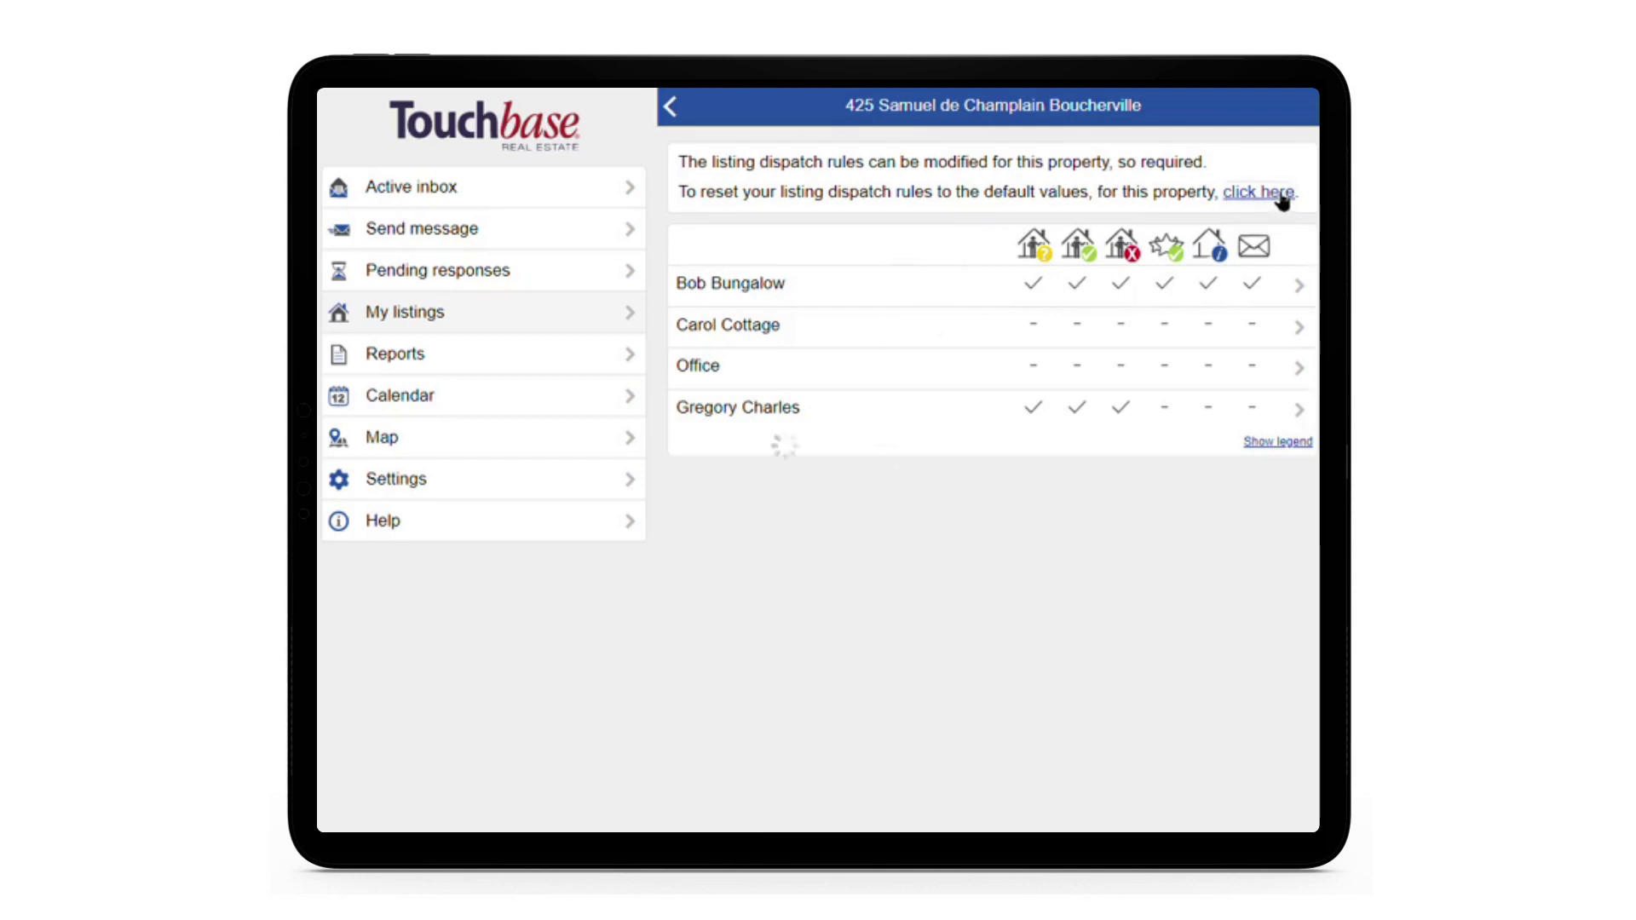